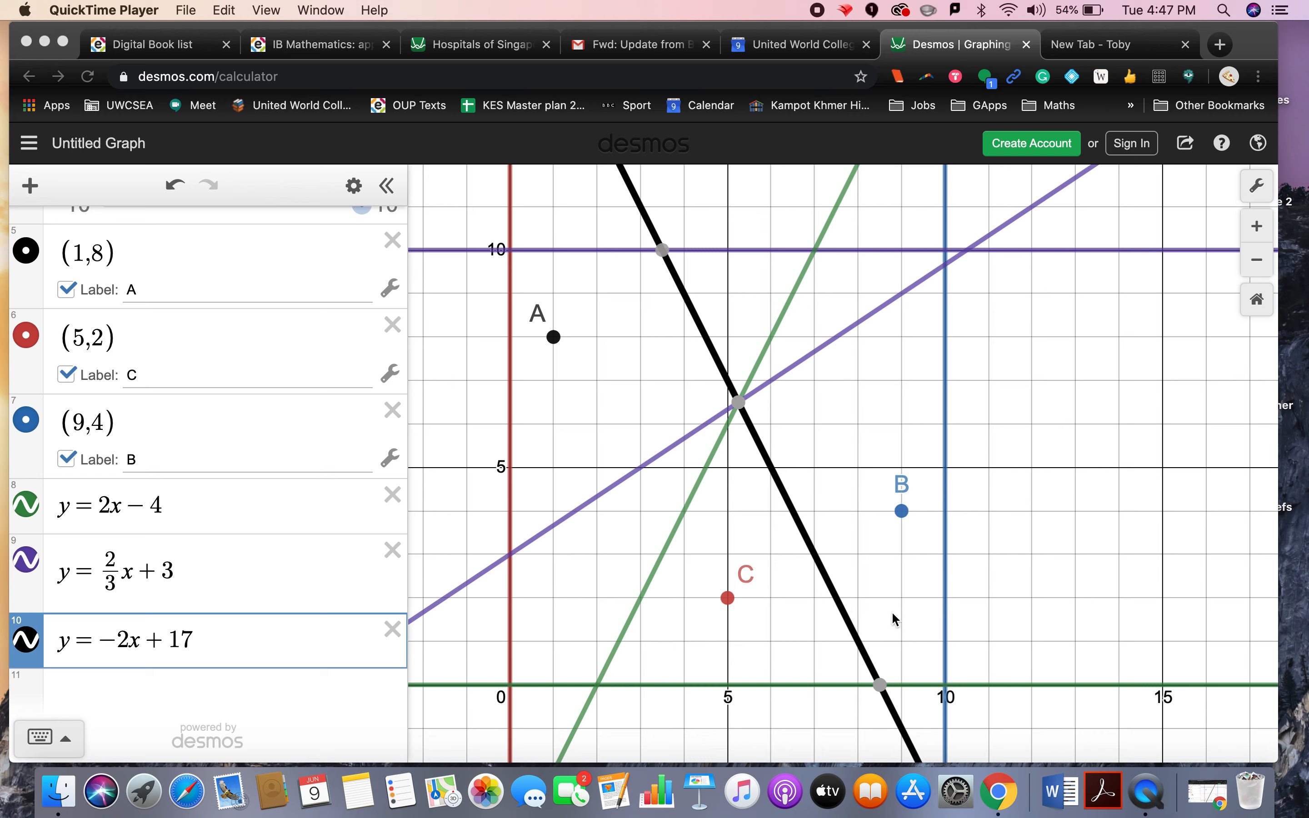
Step: Inspect the coordinates where the black line meets the purple line and the x-axis
click(738, 406)
click(738, 406)
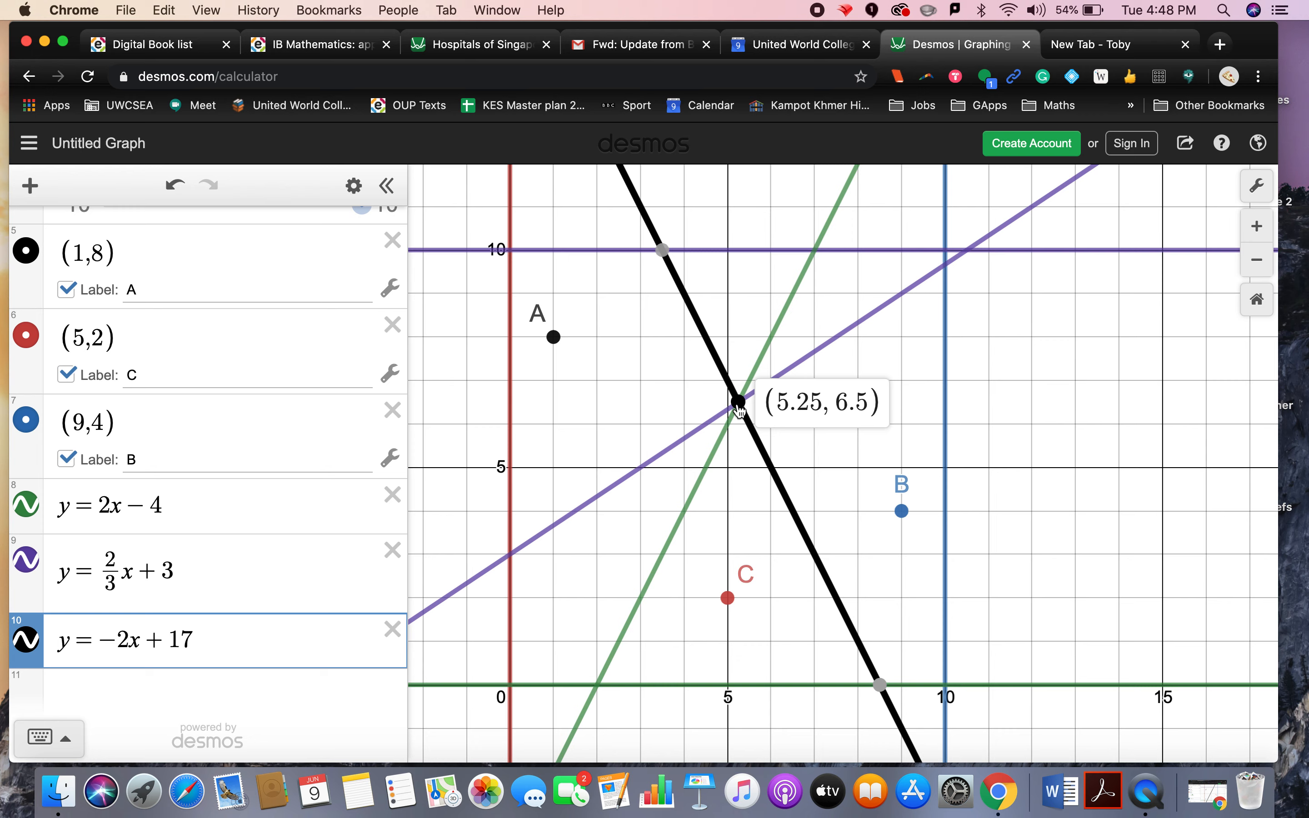
click(880, 685)
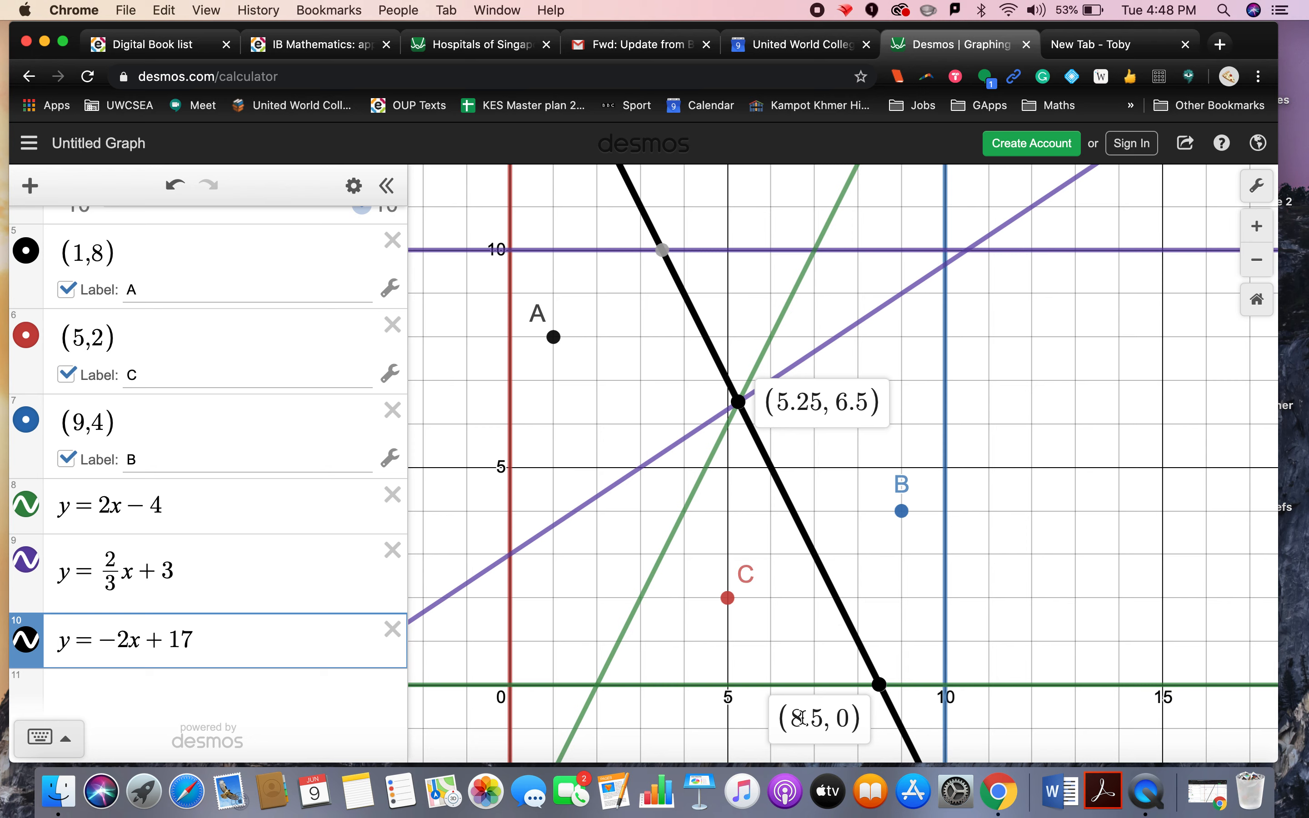
Step: Restrict the line y = -2x + 17 to the domain 5.25 < x < 8.5
click(194, 641)
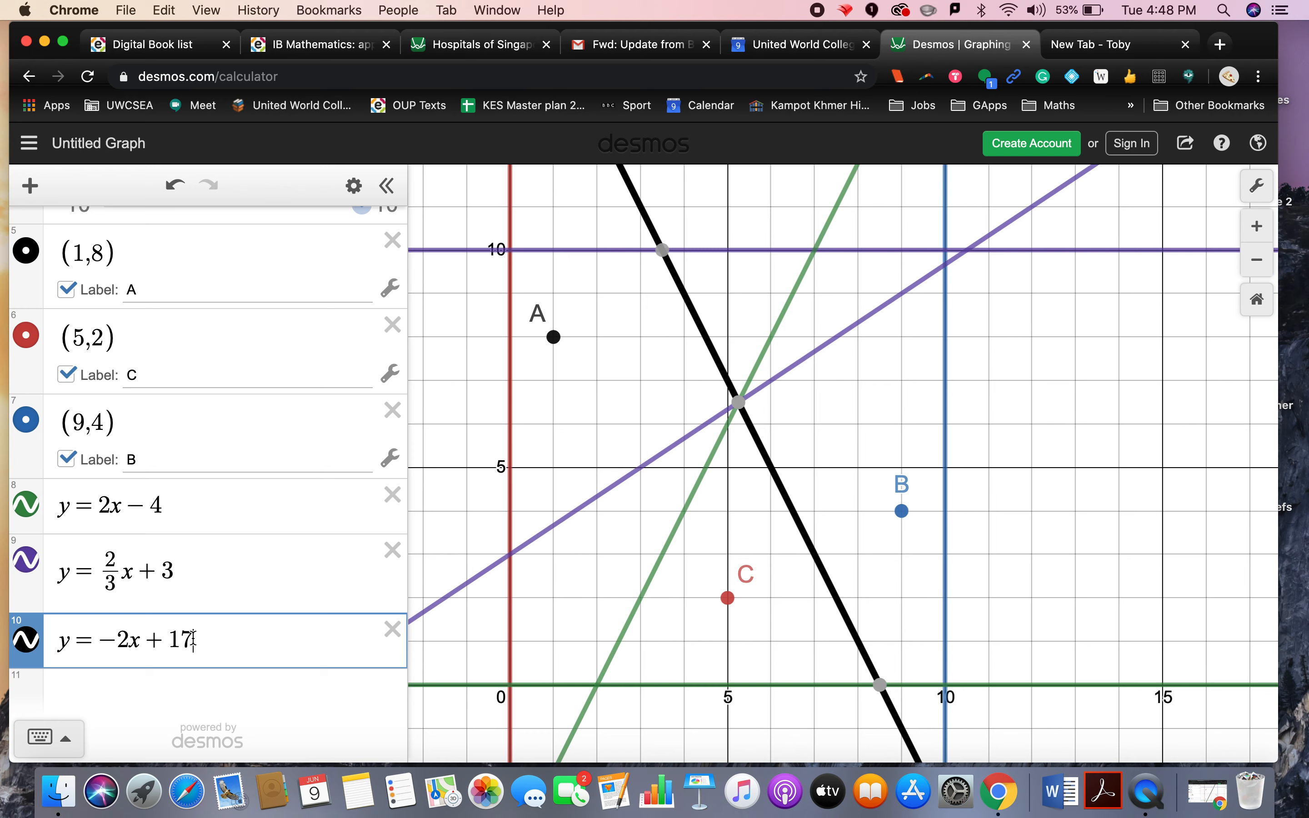
text({)
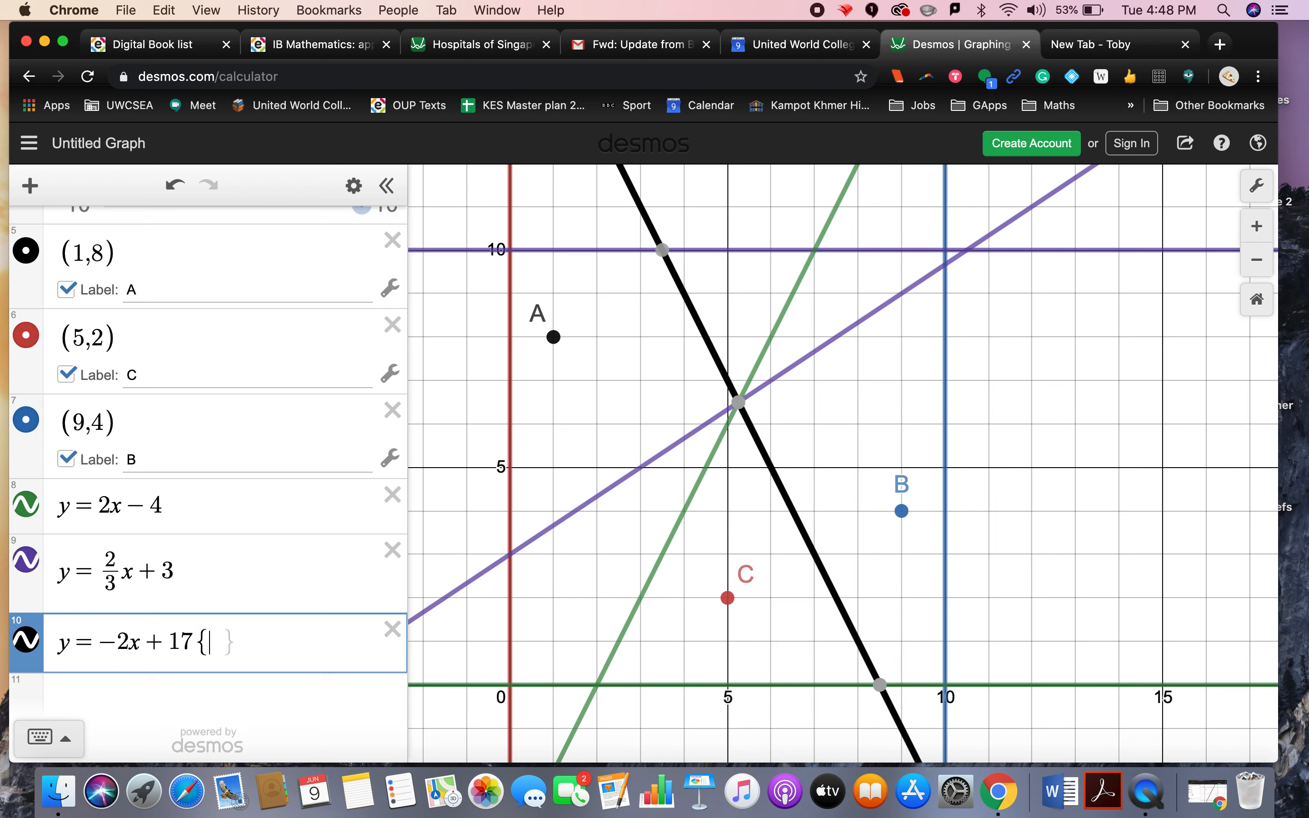
click(739, 403)
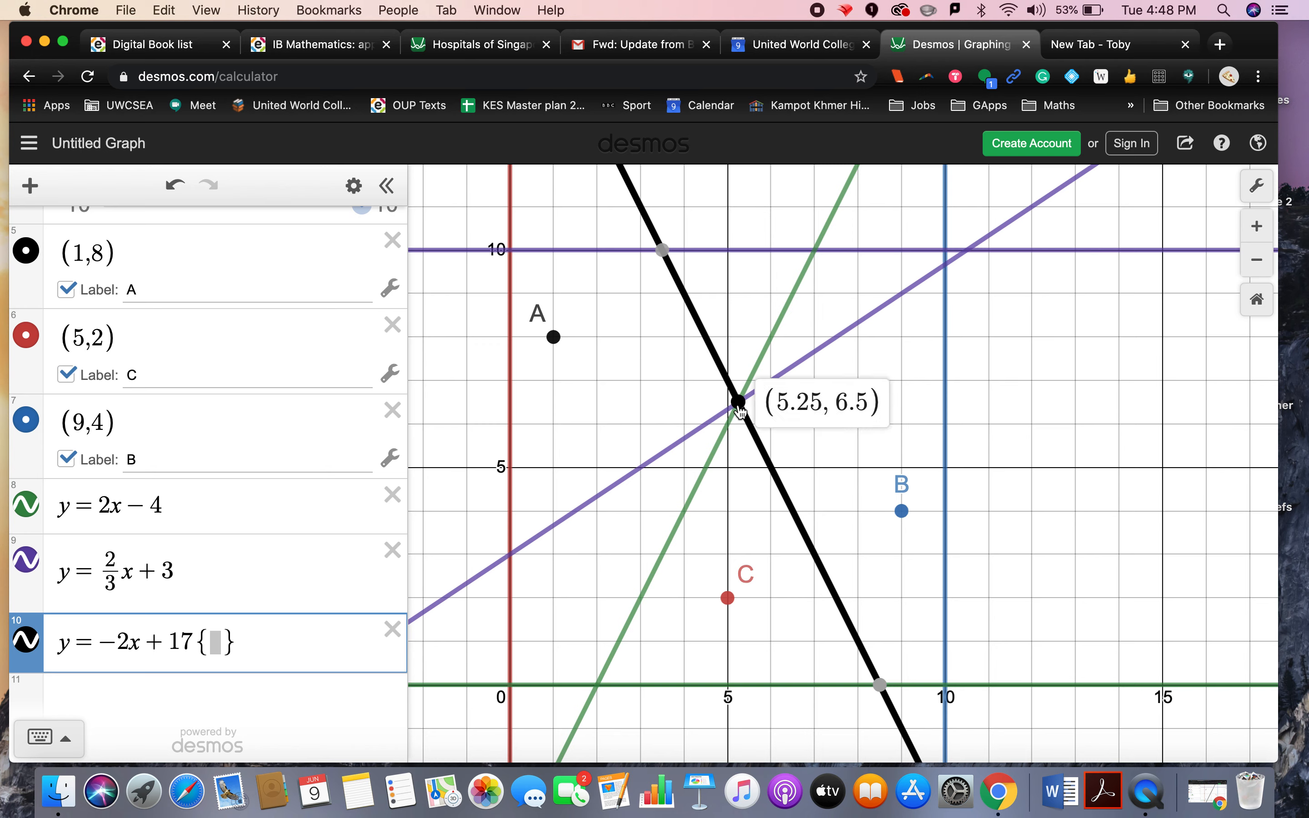
click(212, 643)
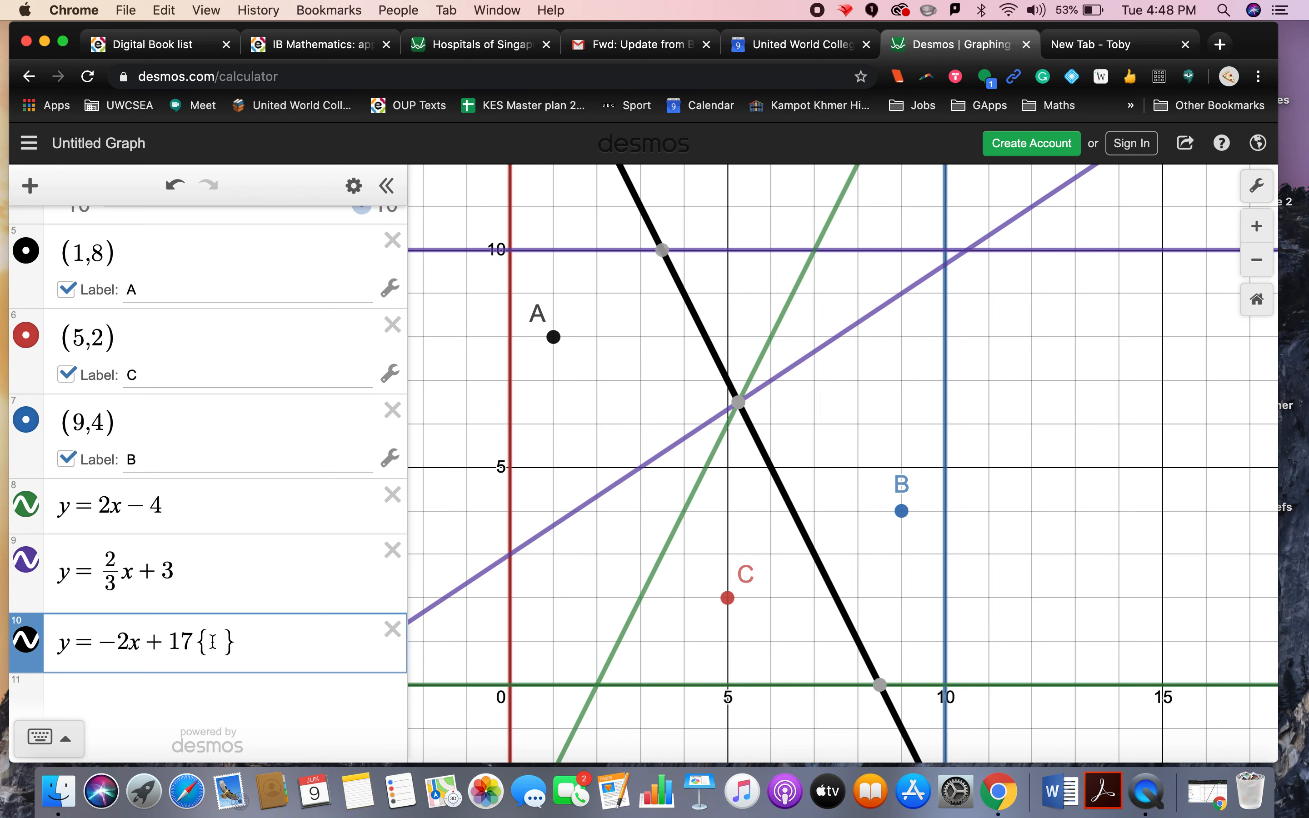
text(5.25)
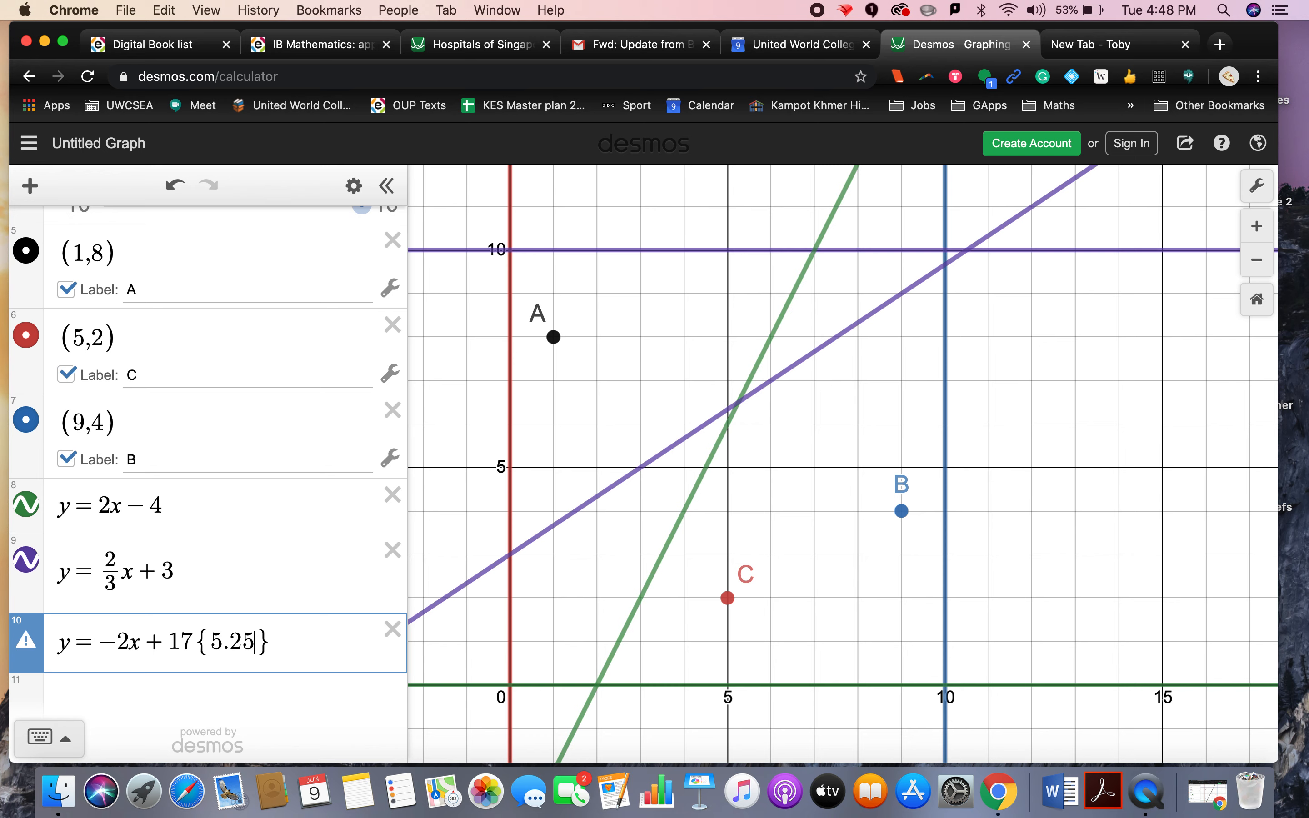
text(<x)
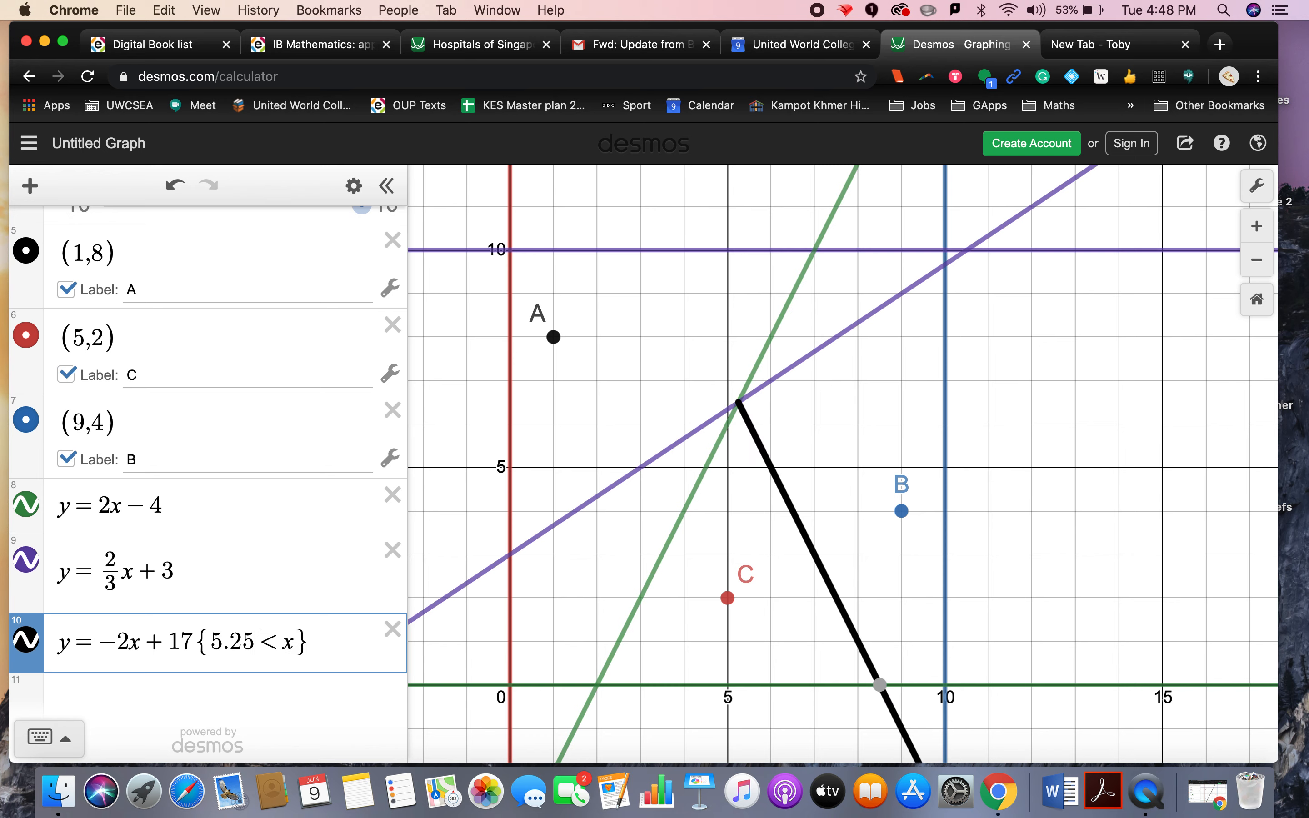
text(<)
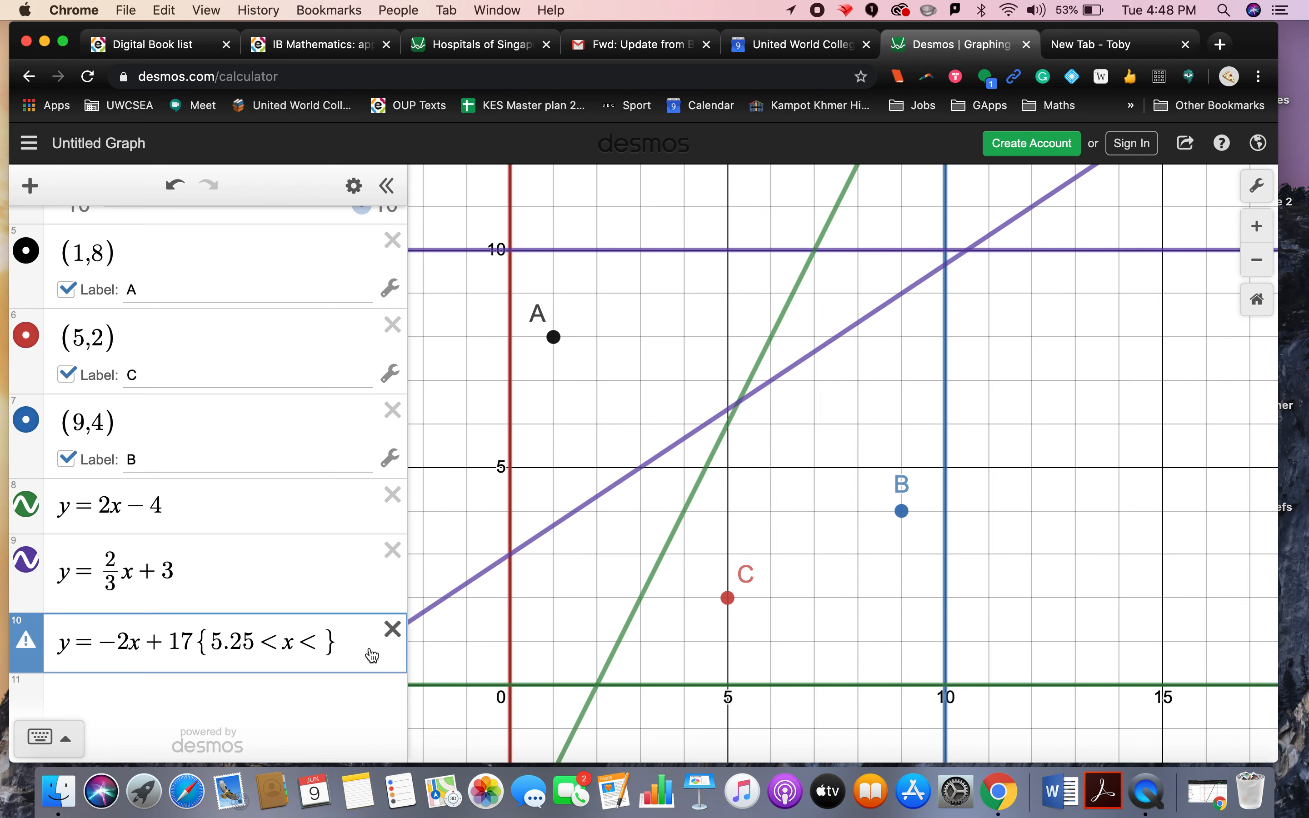
text(9.5)
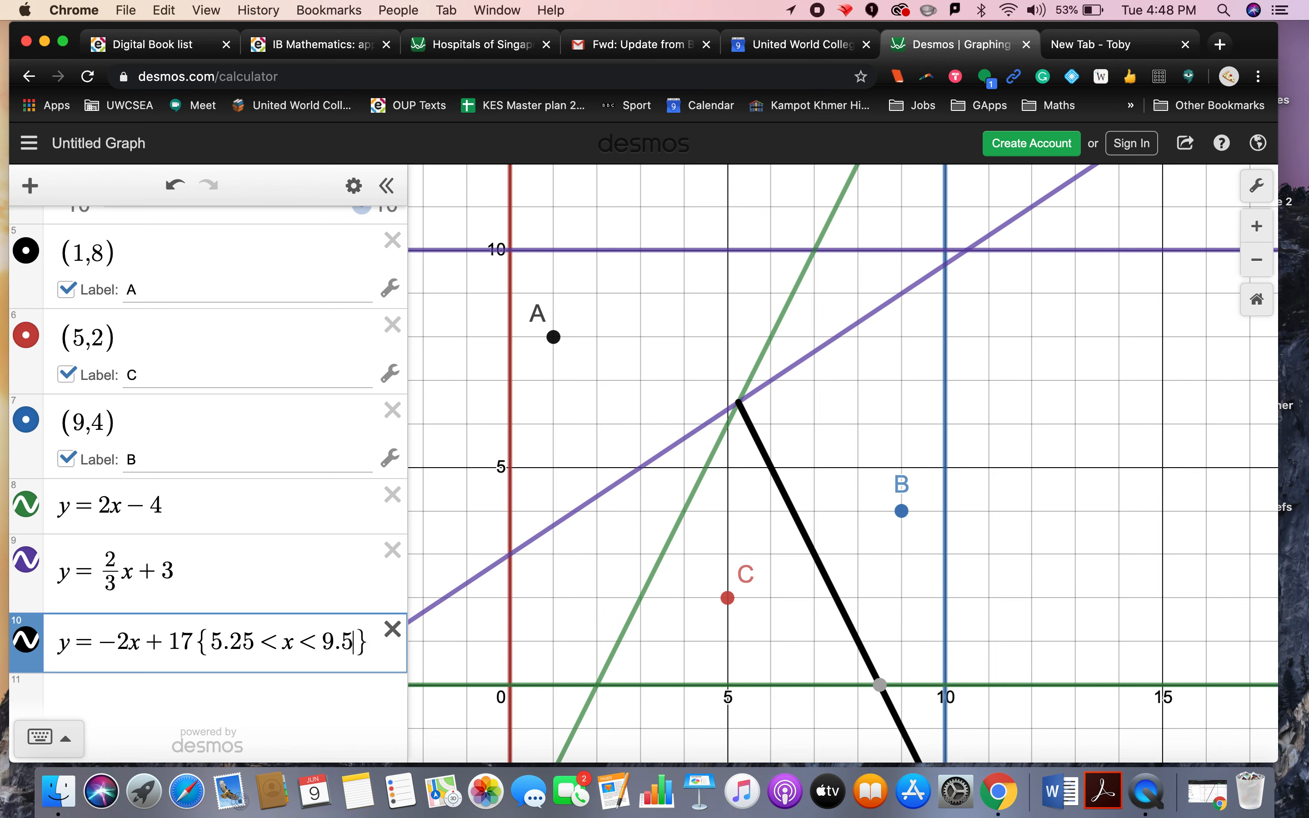
key(BackSpace)
key(BackSpace)
key(BackSpace)
text(8.5)
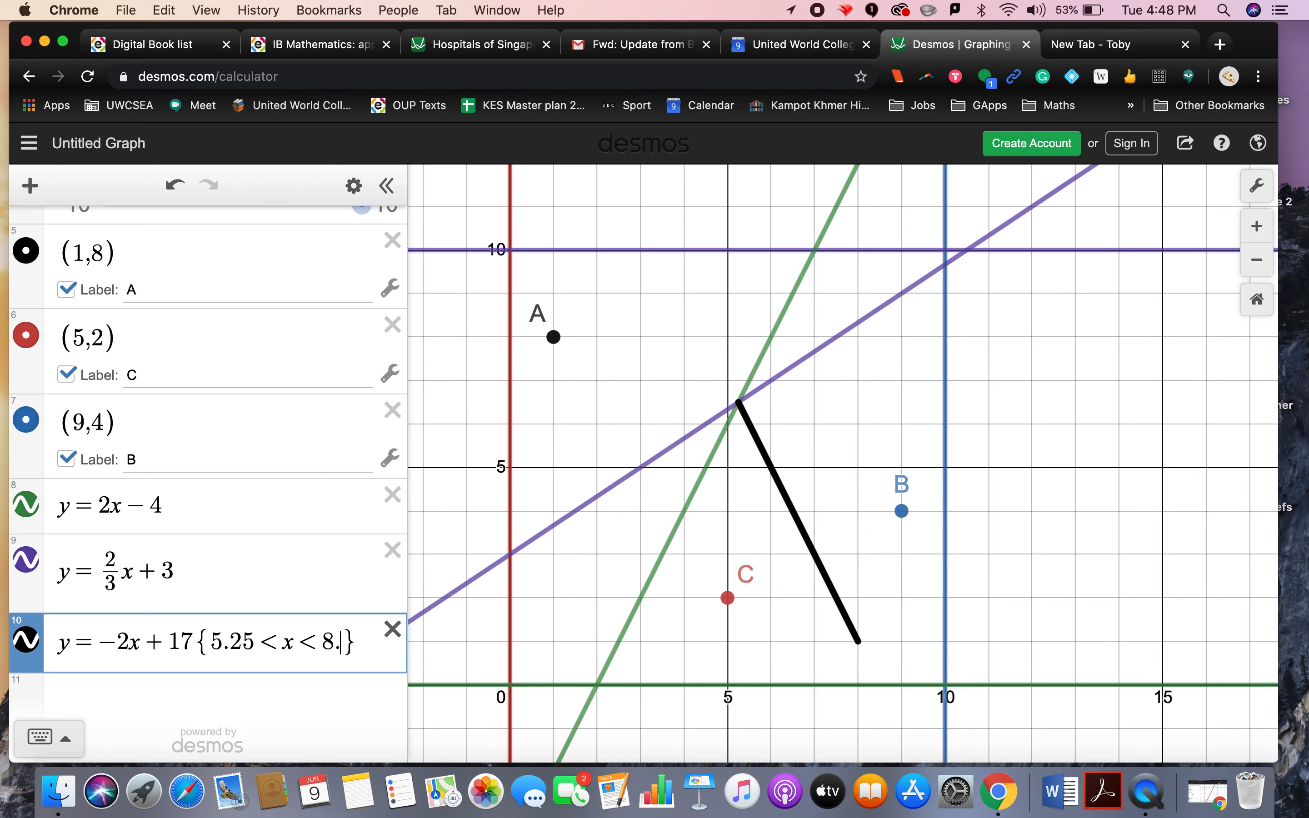
mouse_move(882, 691)
mouse_move(739, 406)
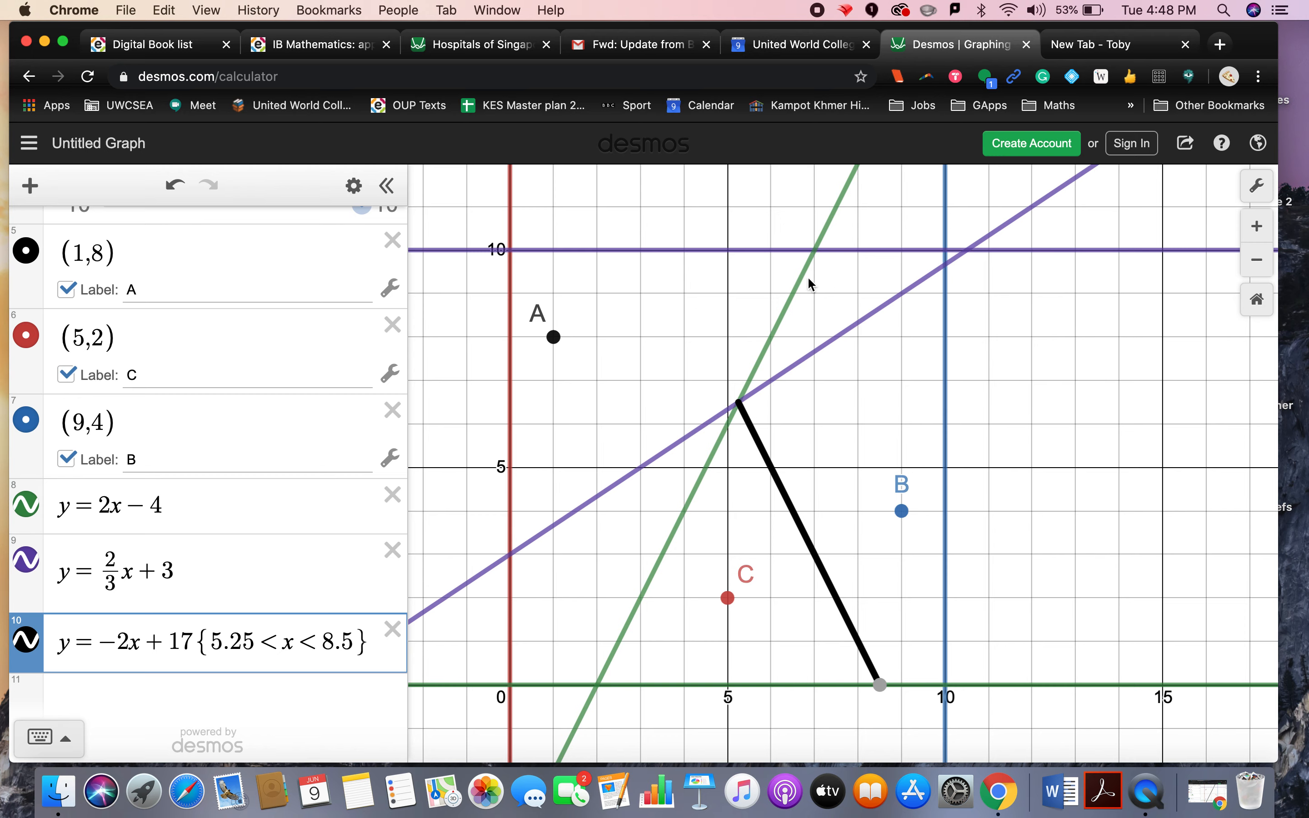
Step: Copy the restriction onto y = 2x - 4 and change its upper bound so it reads 5.25 < x < 7
click(814, 249)
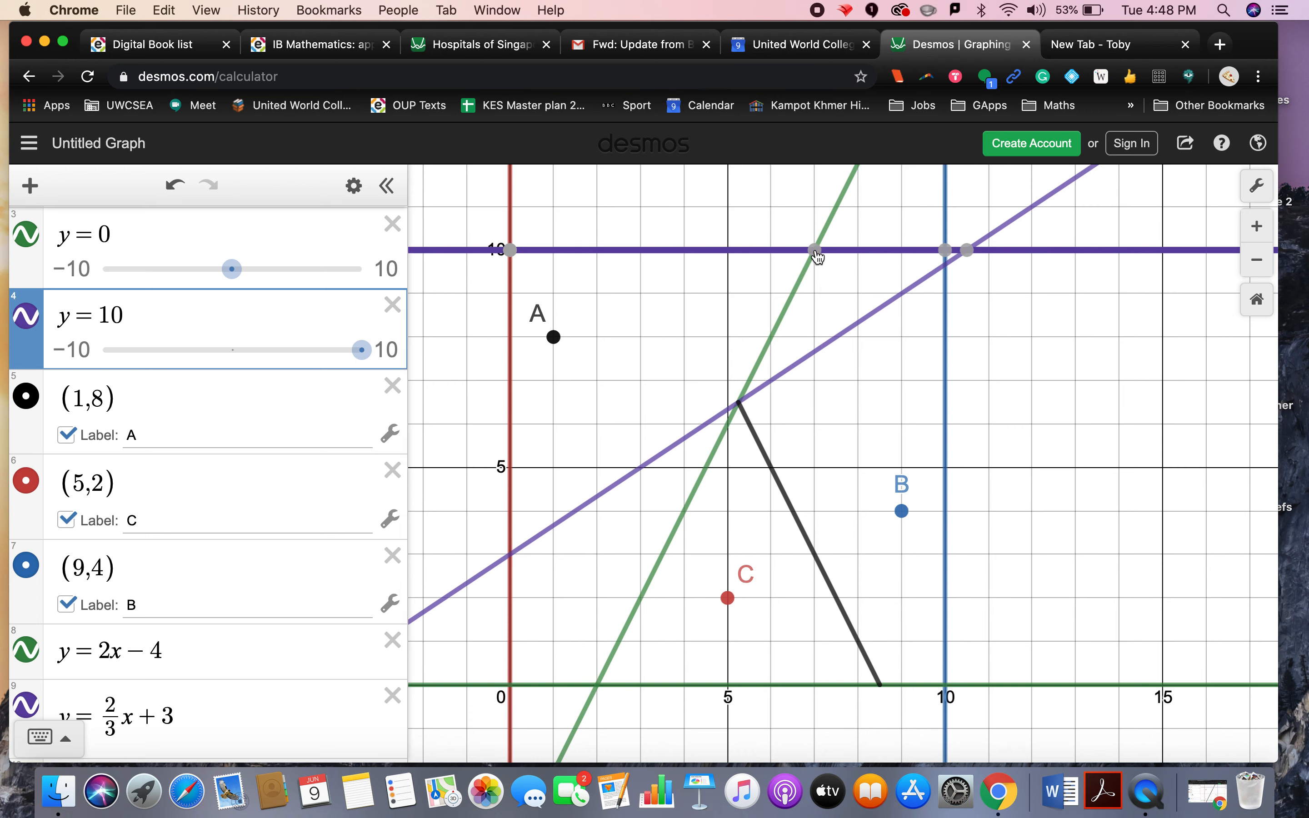
click(814, 250)
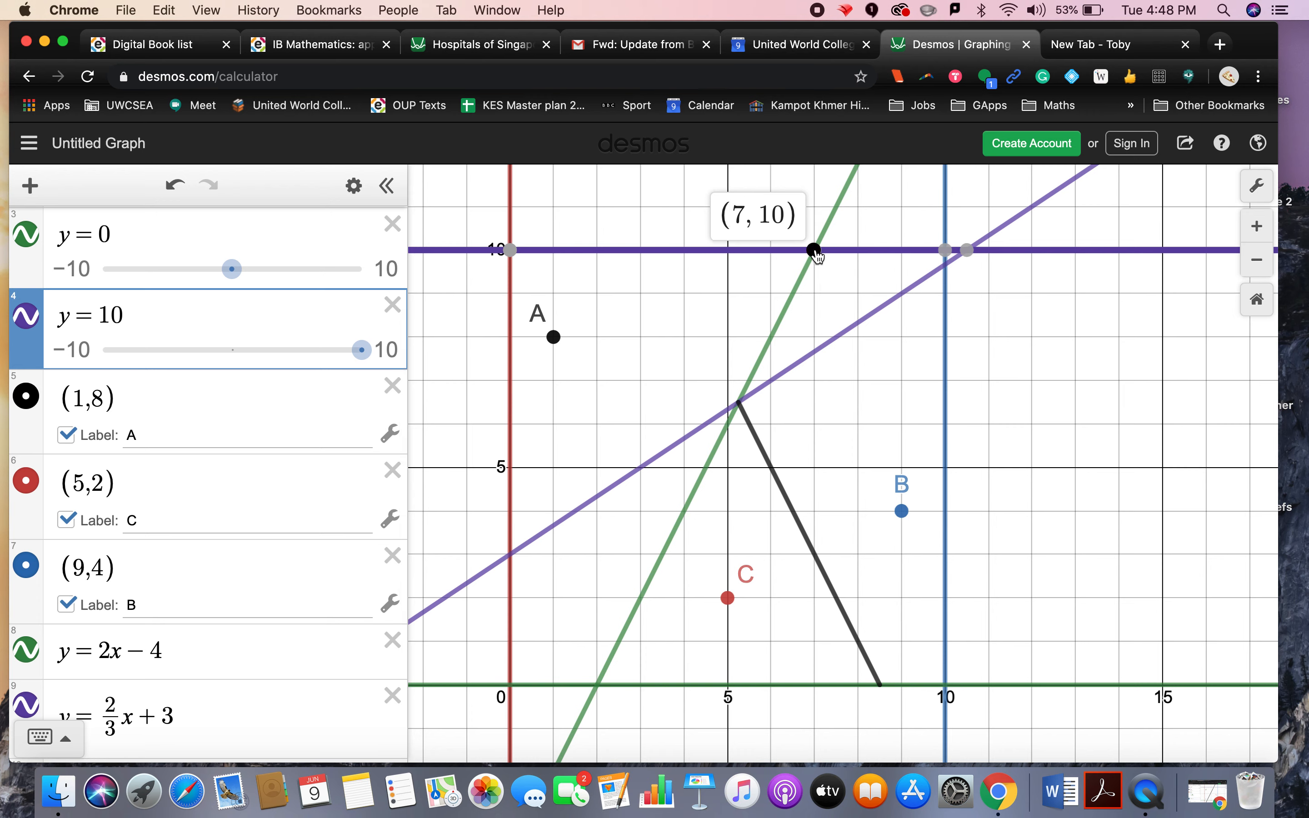
click(206, 650)
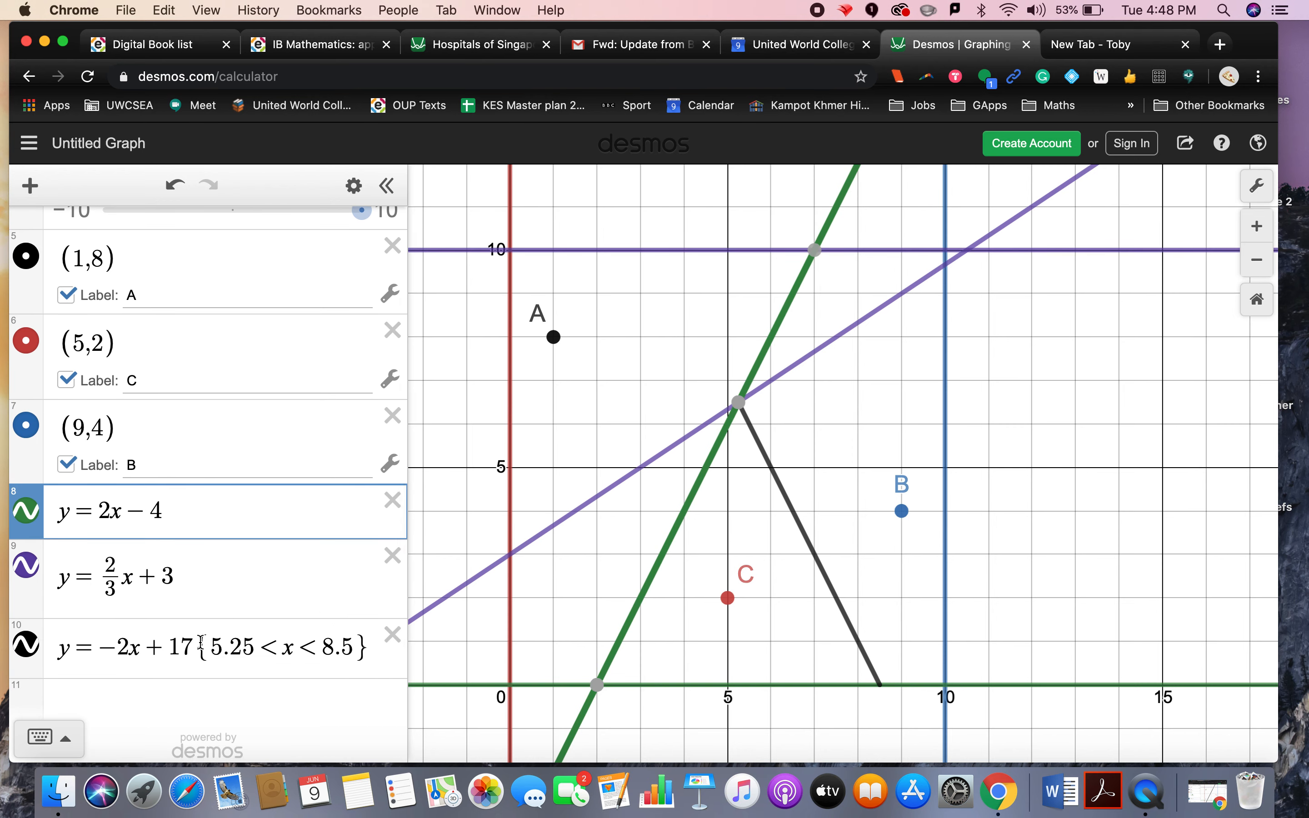
drag(206, 649, 353, 643)
key(super+c)
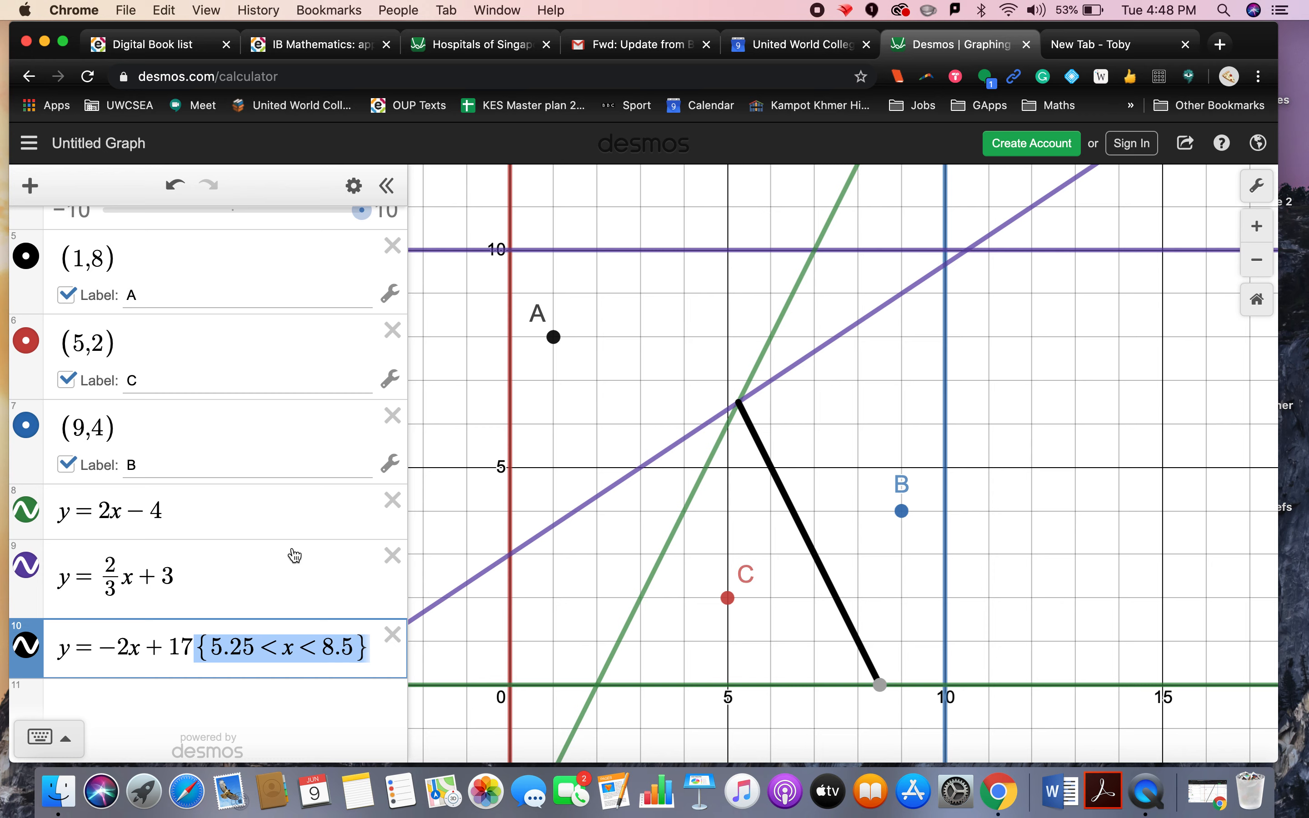
click(231, 509)
key(super+v)
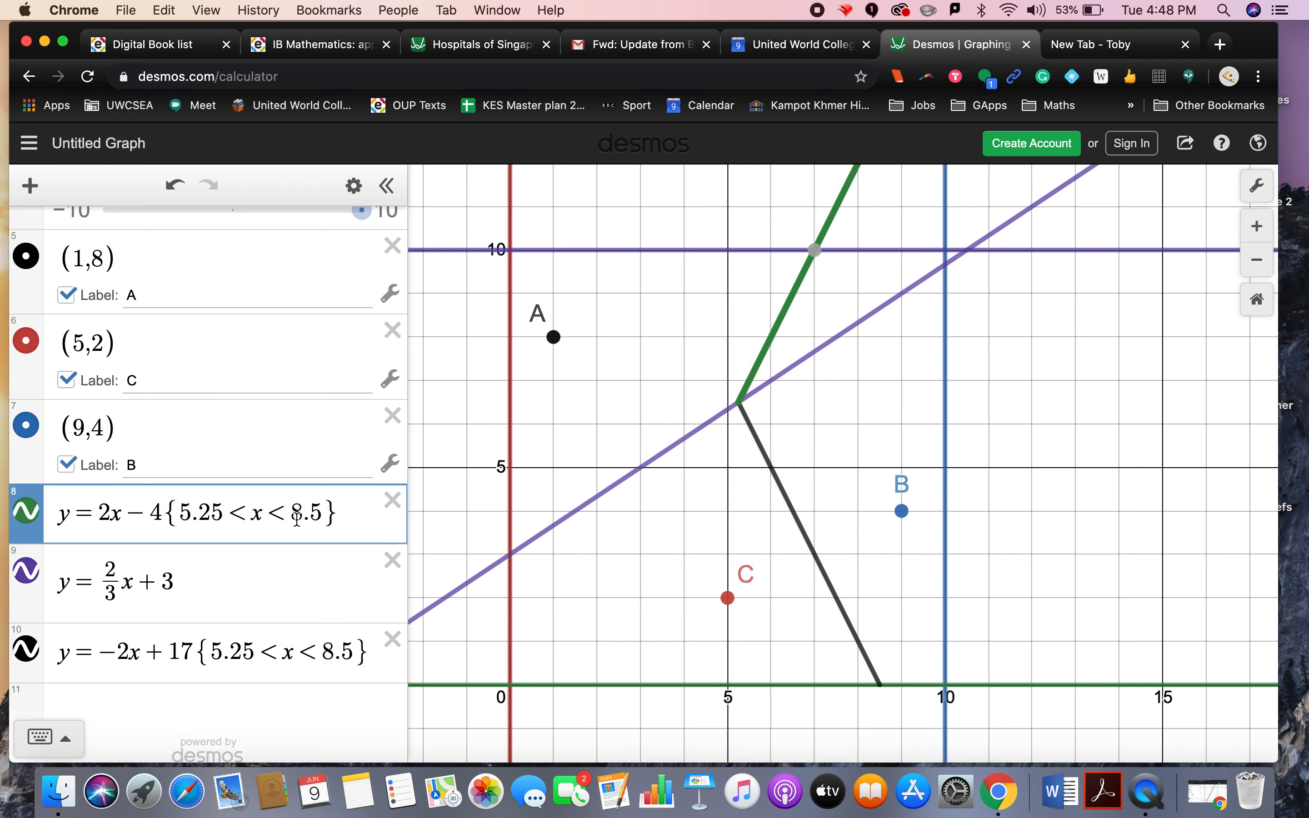
key(BackSpace)
key(BackSpace)
key(BackSpace)
text(7)
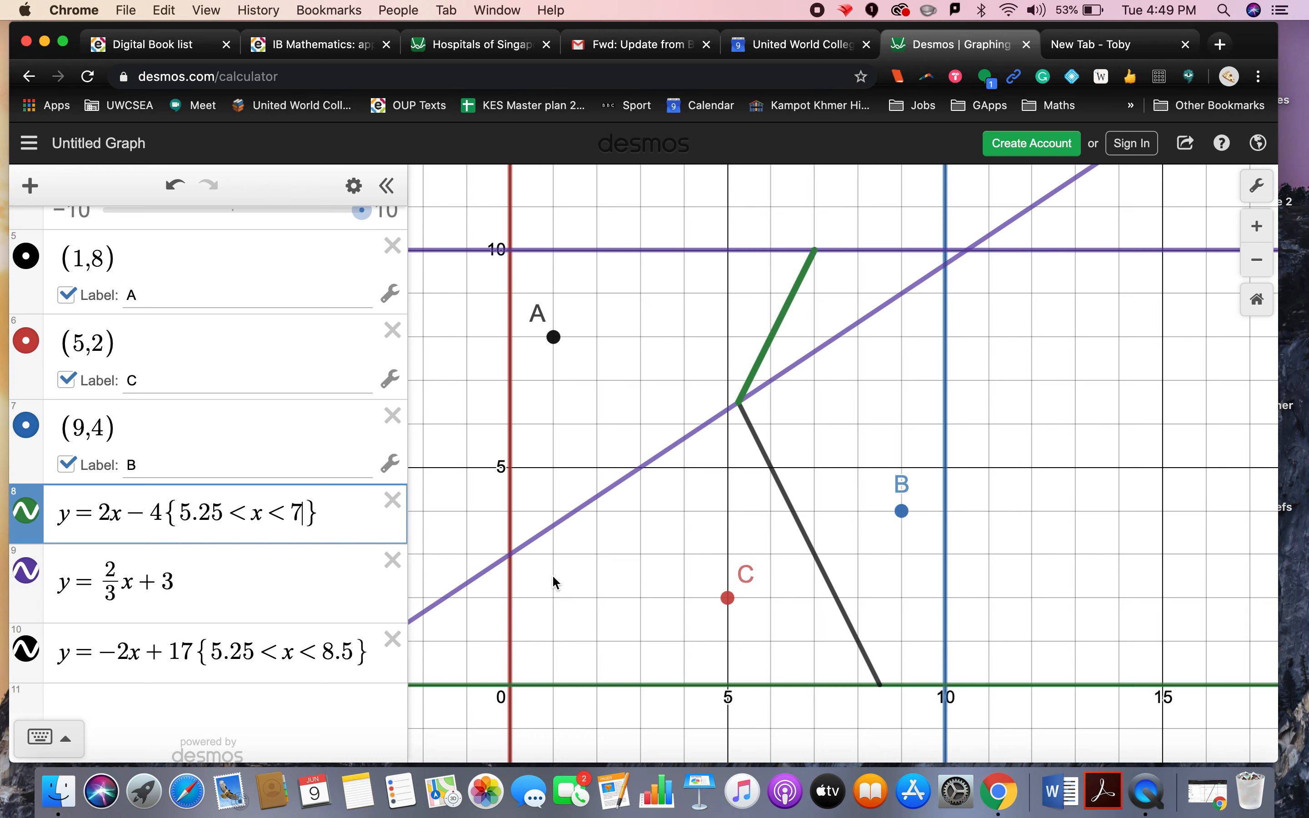
Step: Check the purple line's intersection points, then restrict y = 2/3x + 3 to 0 < x < 5.25
click(738, 405)
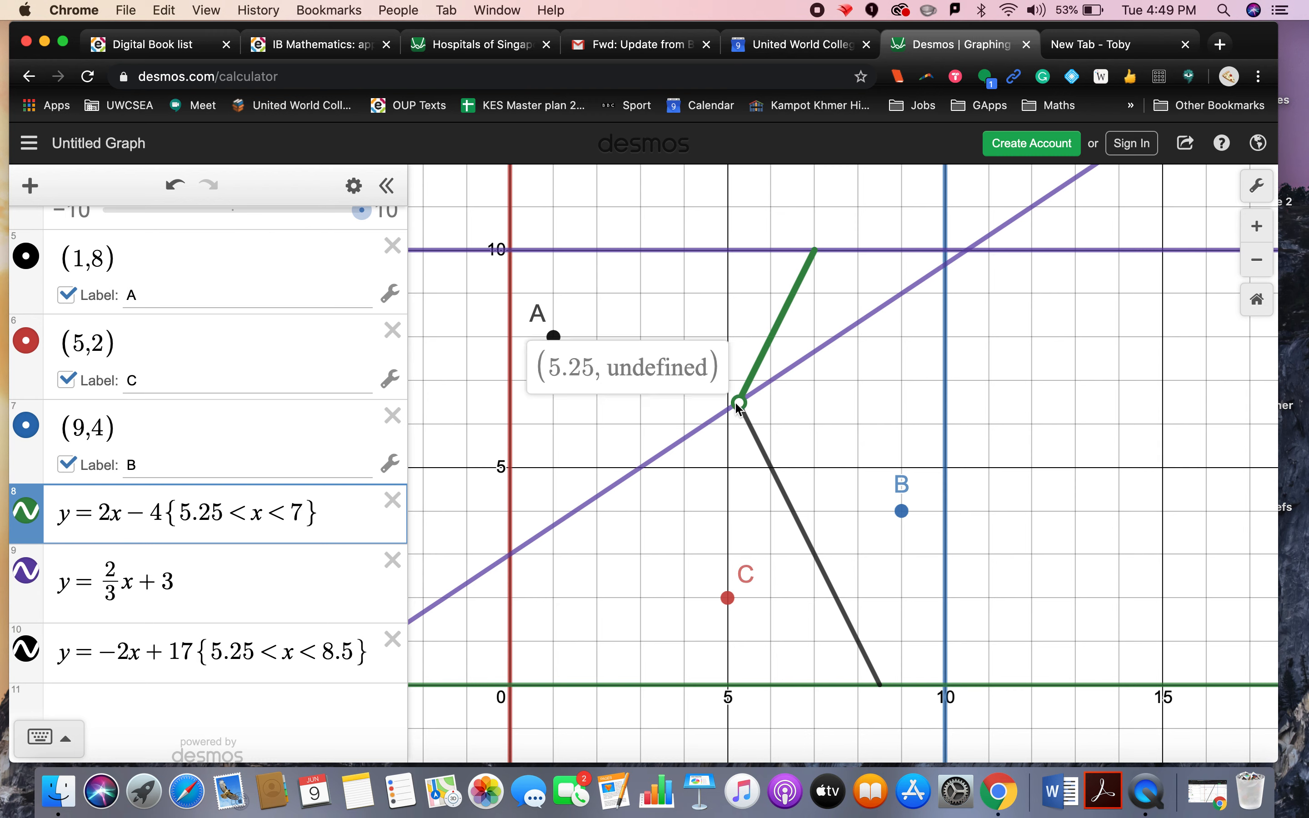
click(511, 552)
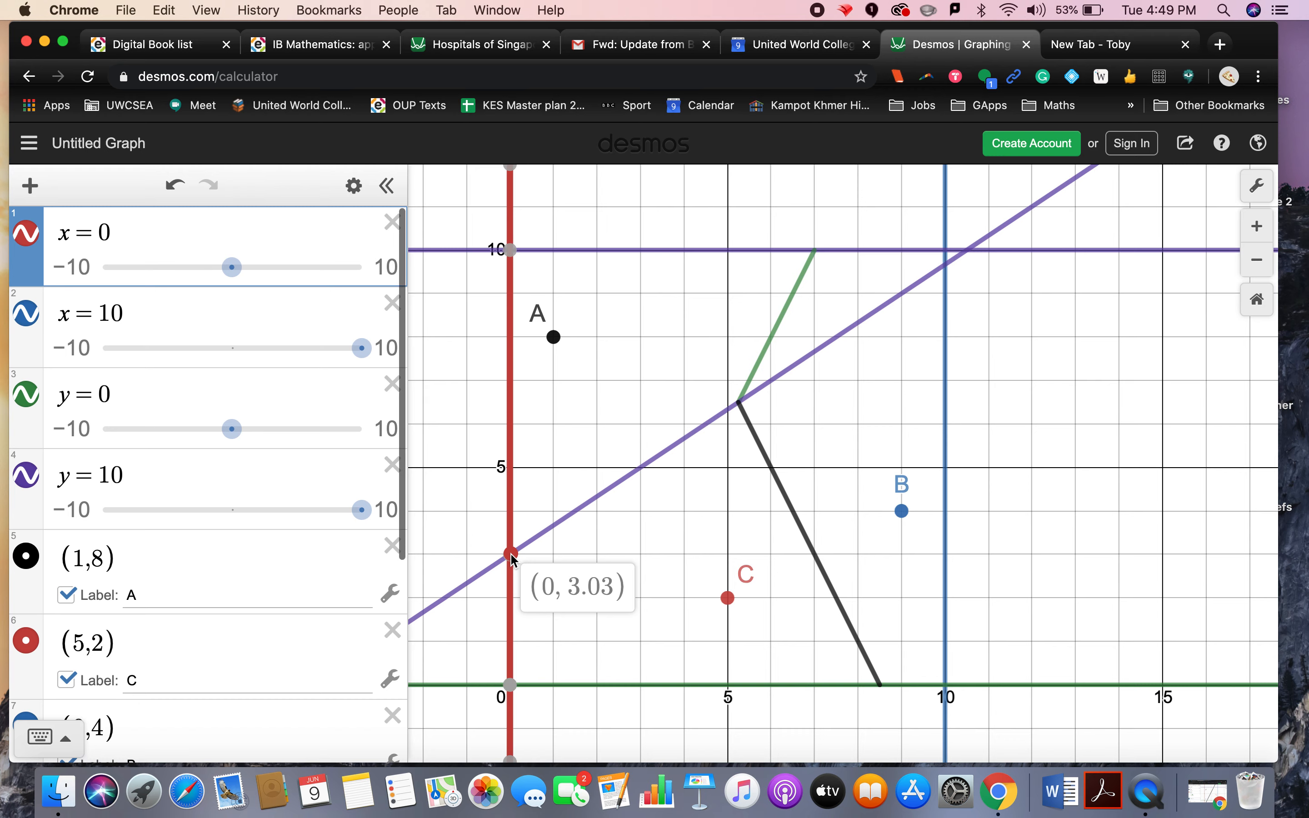
click(511, 553)
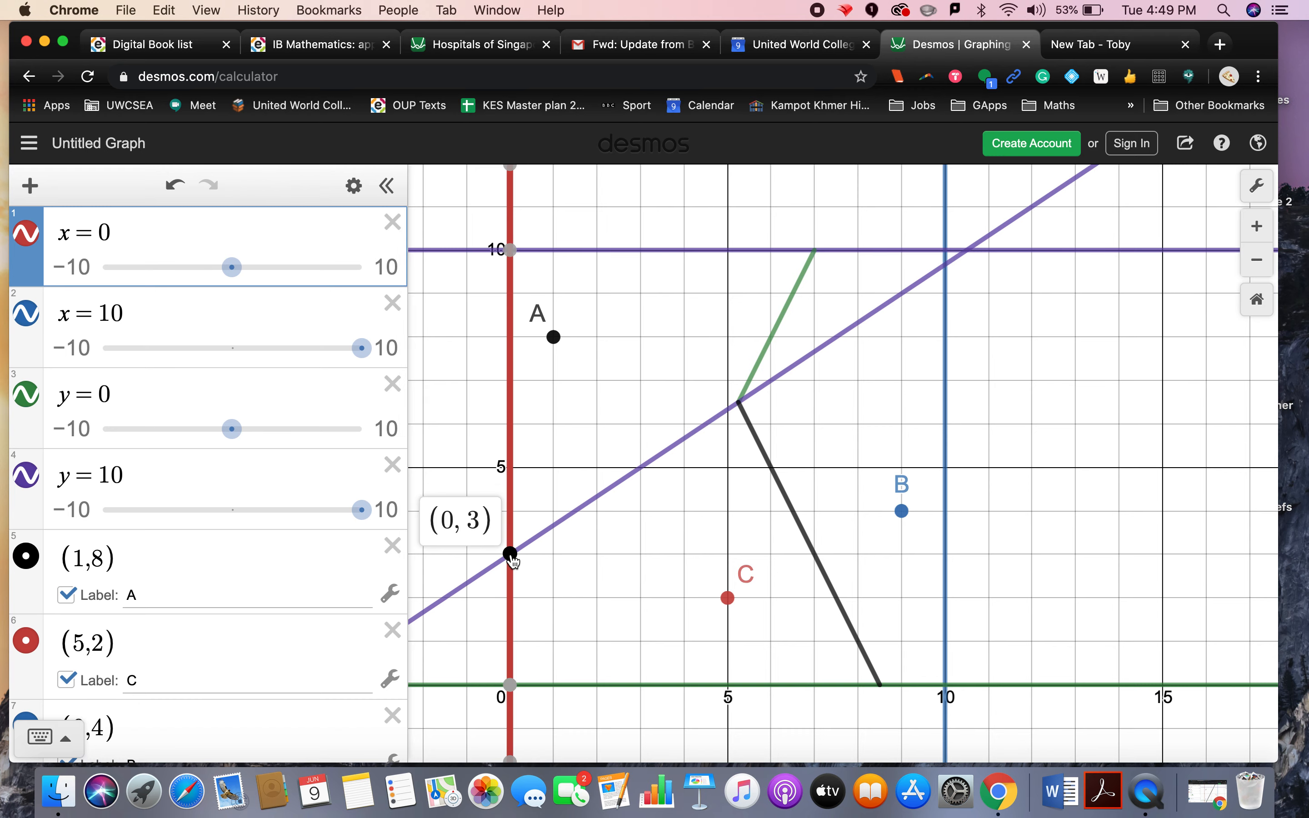
click(740, 407)
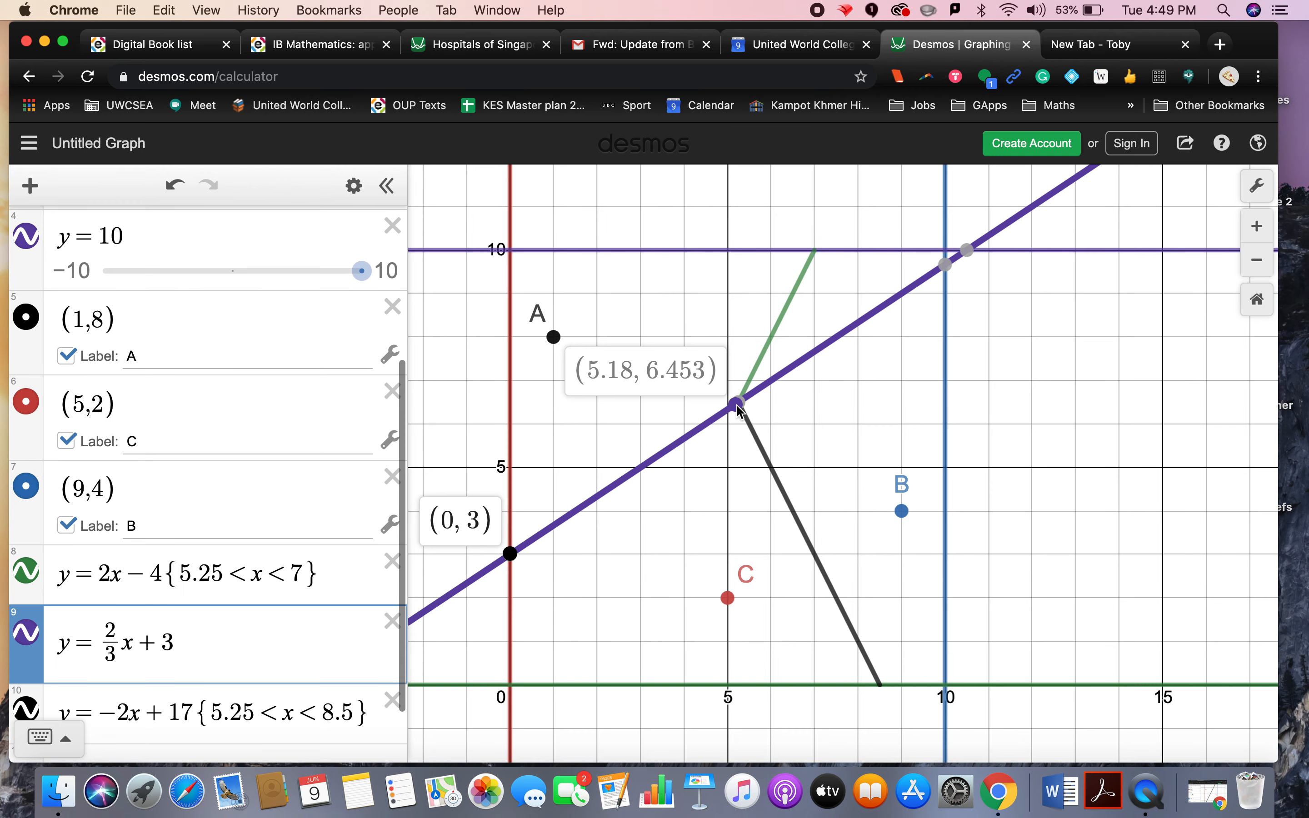
click(188, 643)
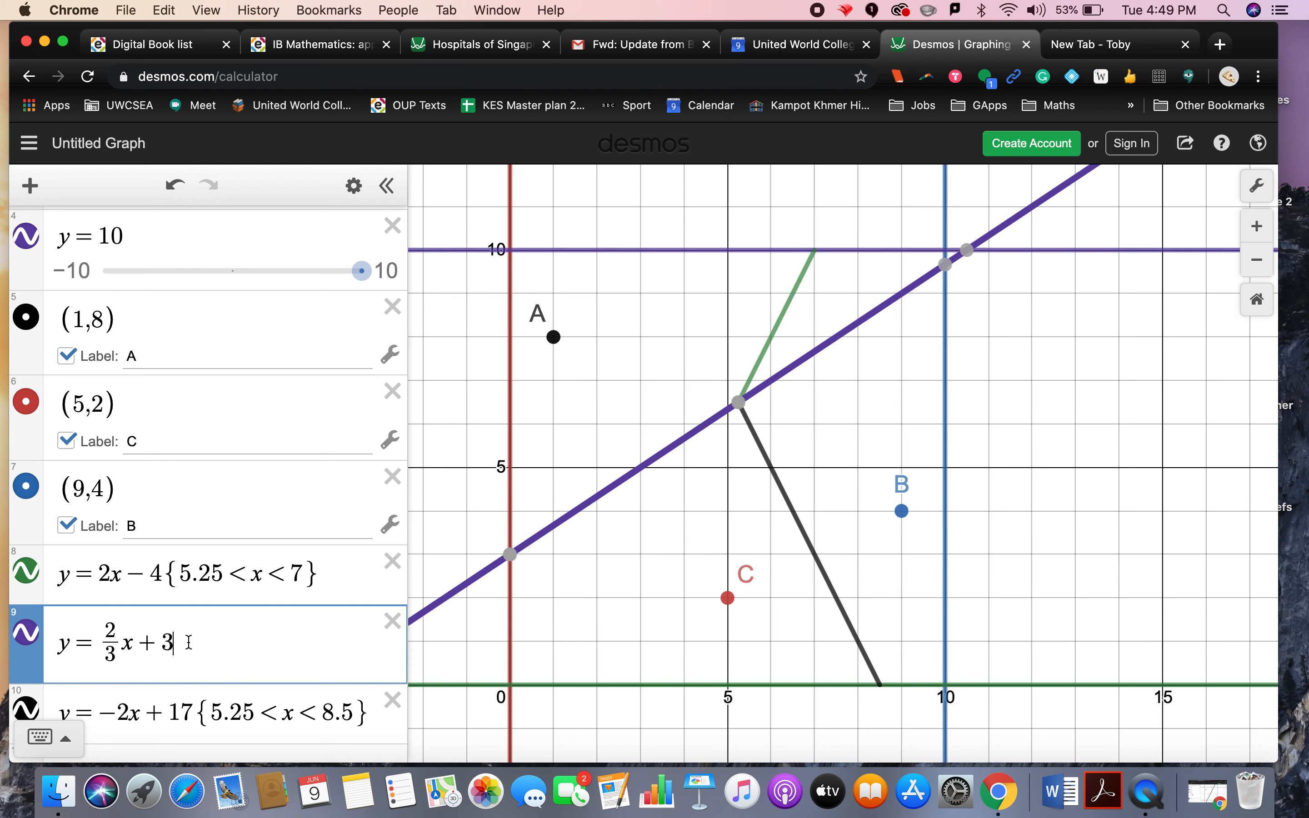
text((0)
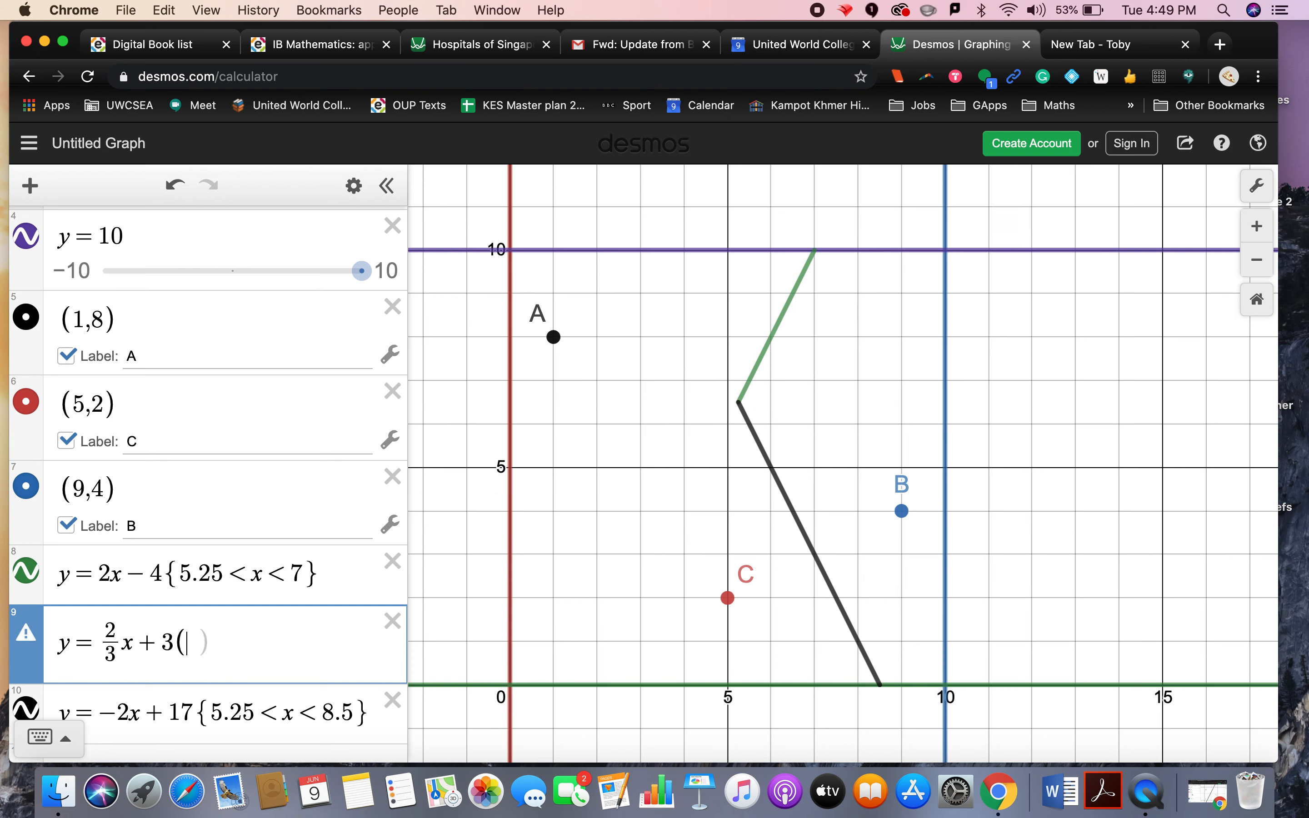
text(<x<5.25)
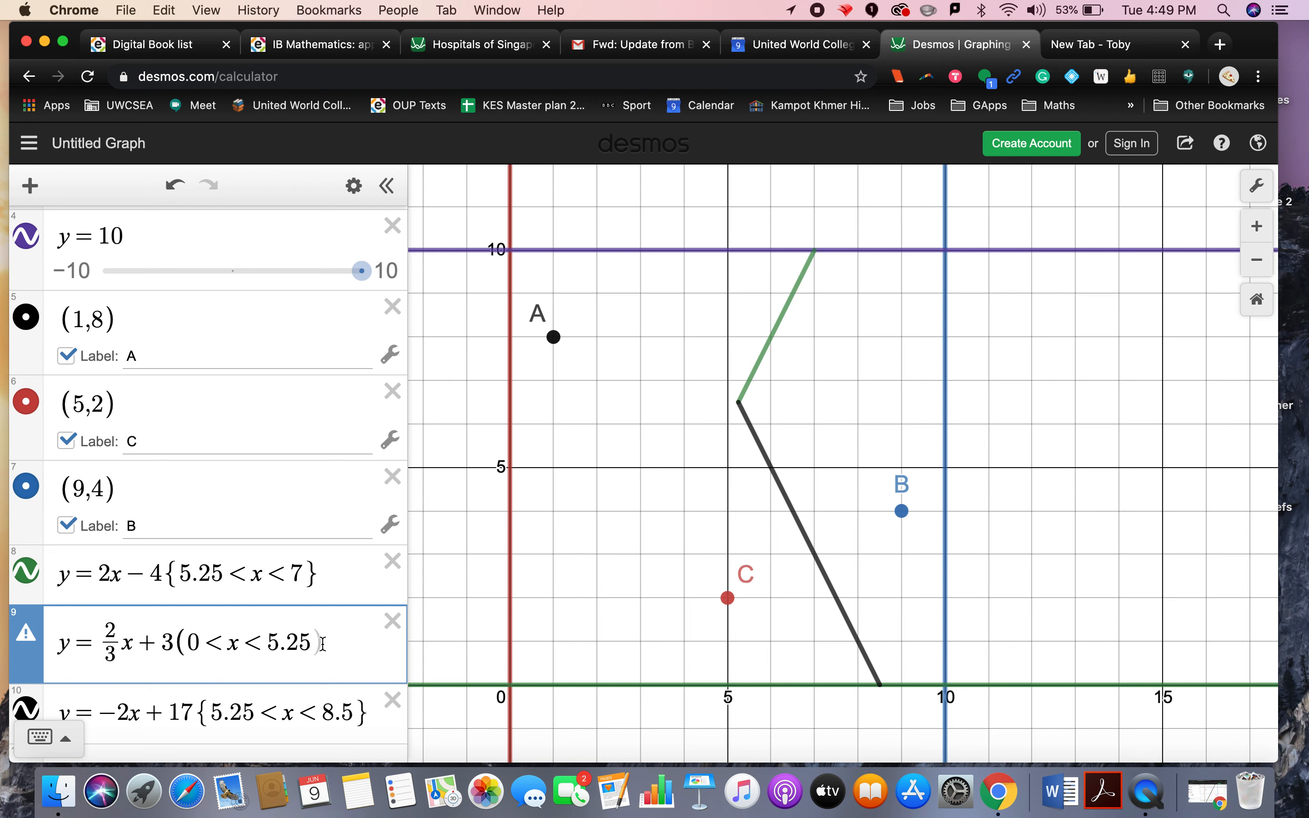
text(})
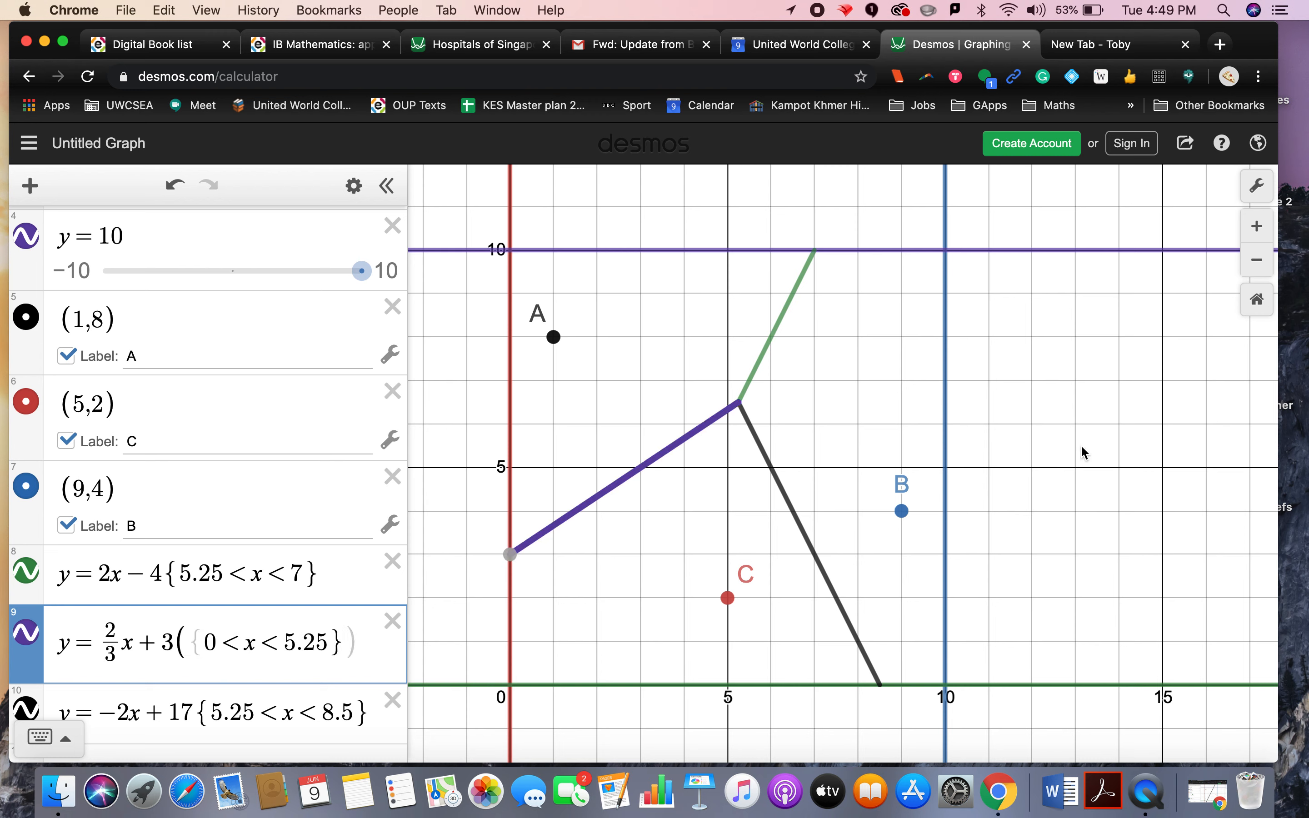
click(1087, 450)
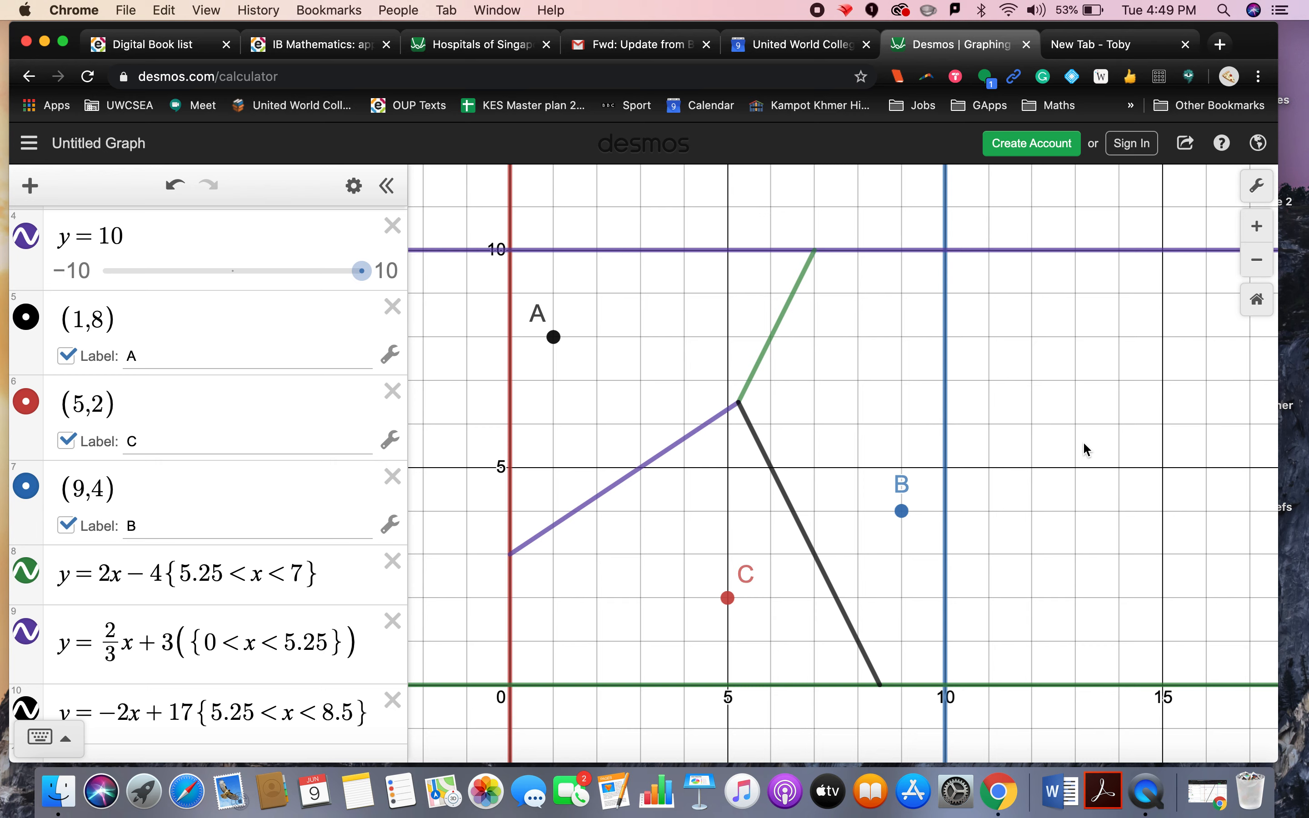
Step: Capture a screenshot of the graph area and switch to the Google Docs document tab
drag(503, 238, 959, 714)
drag(251, 29, 294, 115)
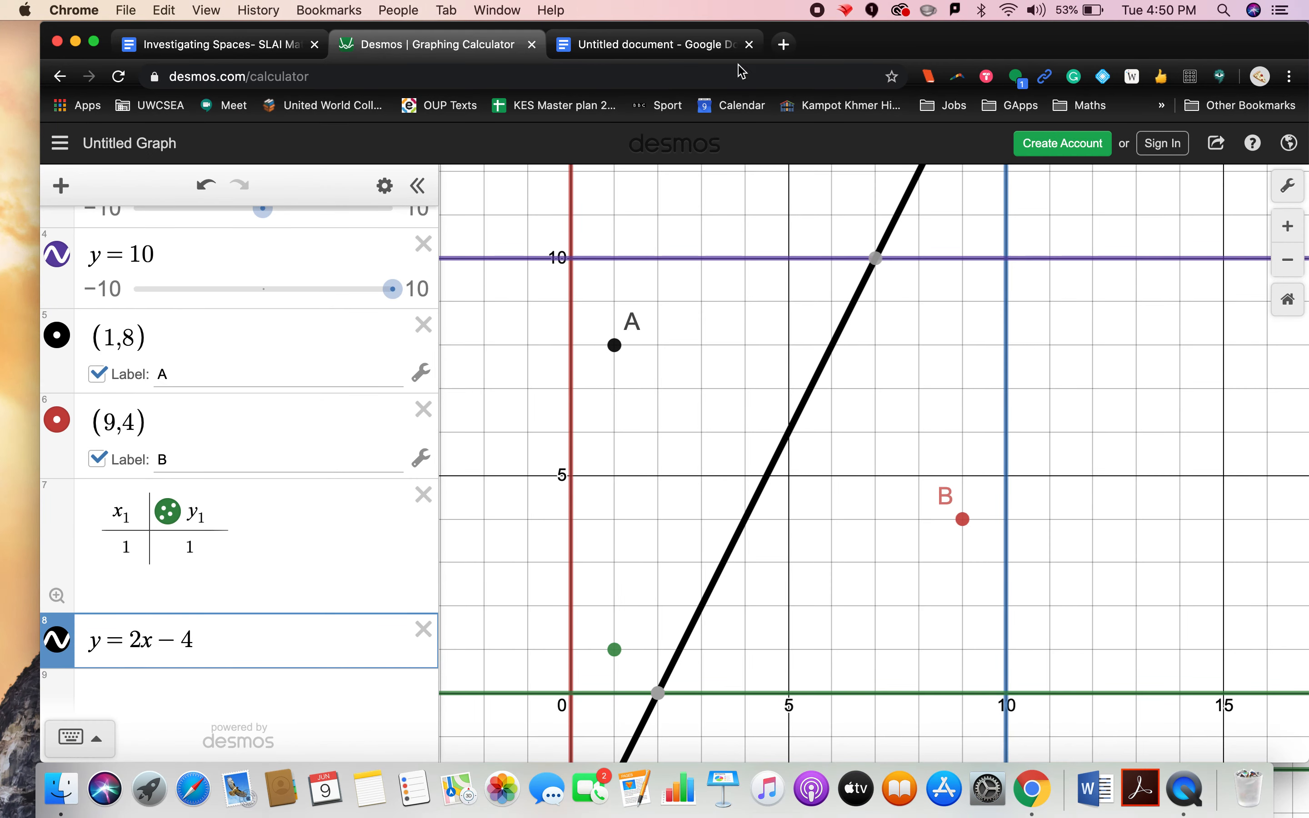
click(695, 46)
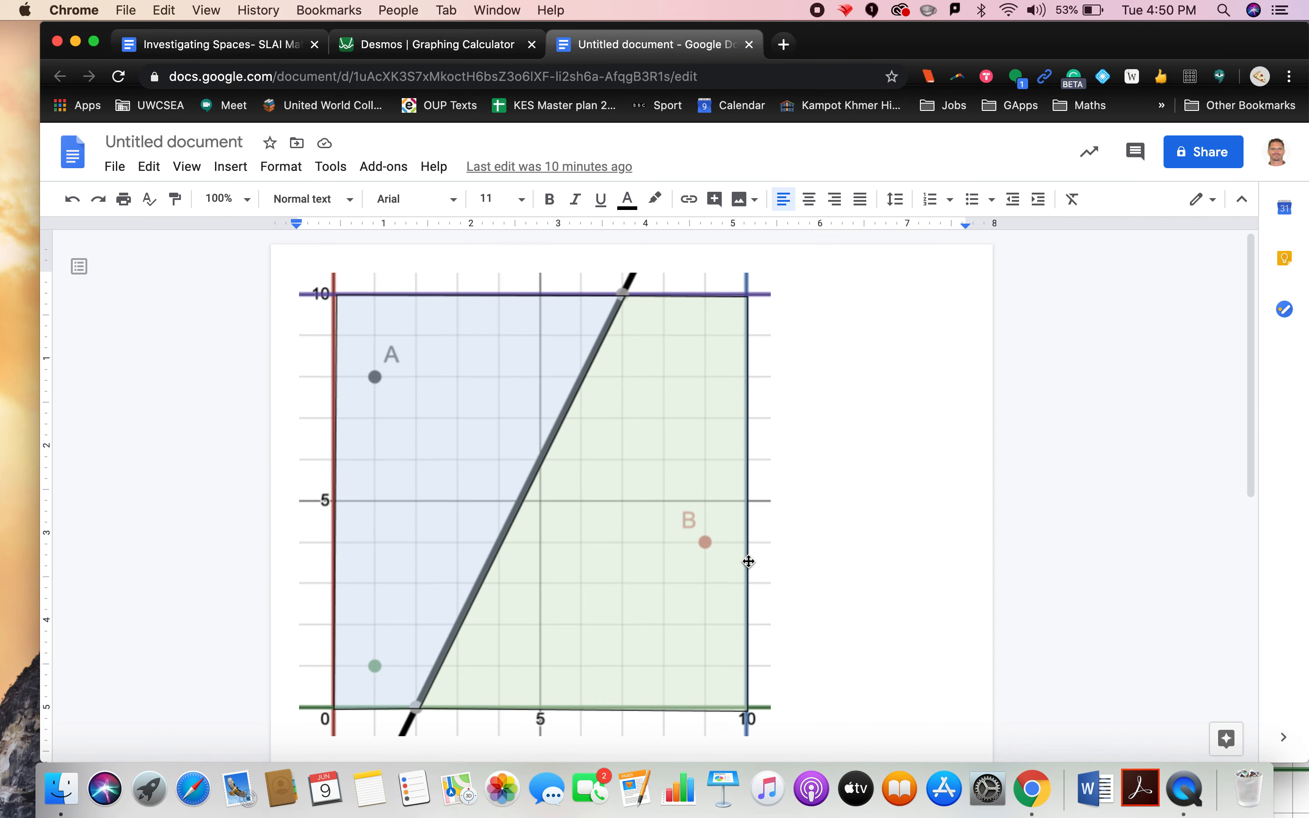
Step: Add a new line below the existing image, insert a new drawing, and paste the graph screenshot into it
scroll(836, 672, down, 7)
click(796, 558)
key(Return)
click(229, 168)
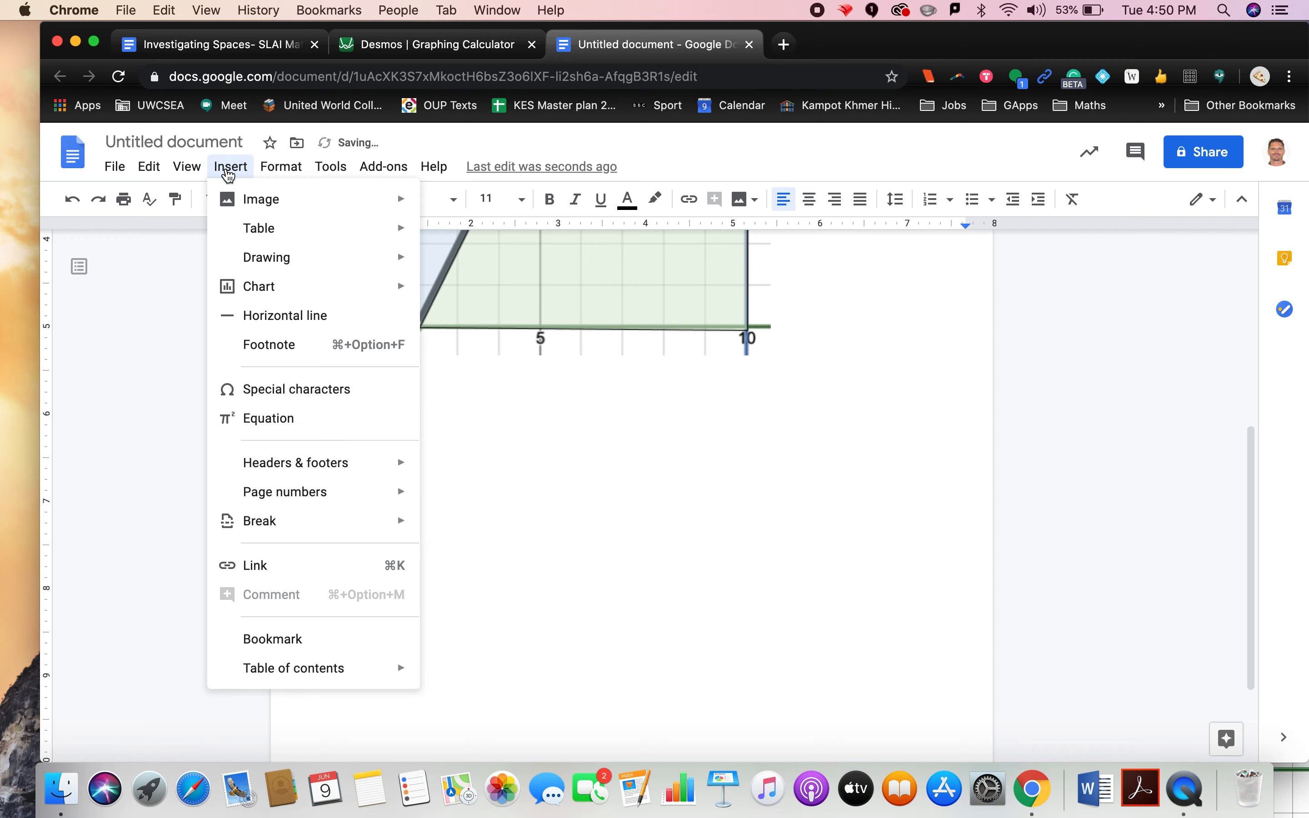
mouse_move(276, 257)
click(463, 265)
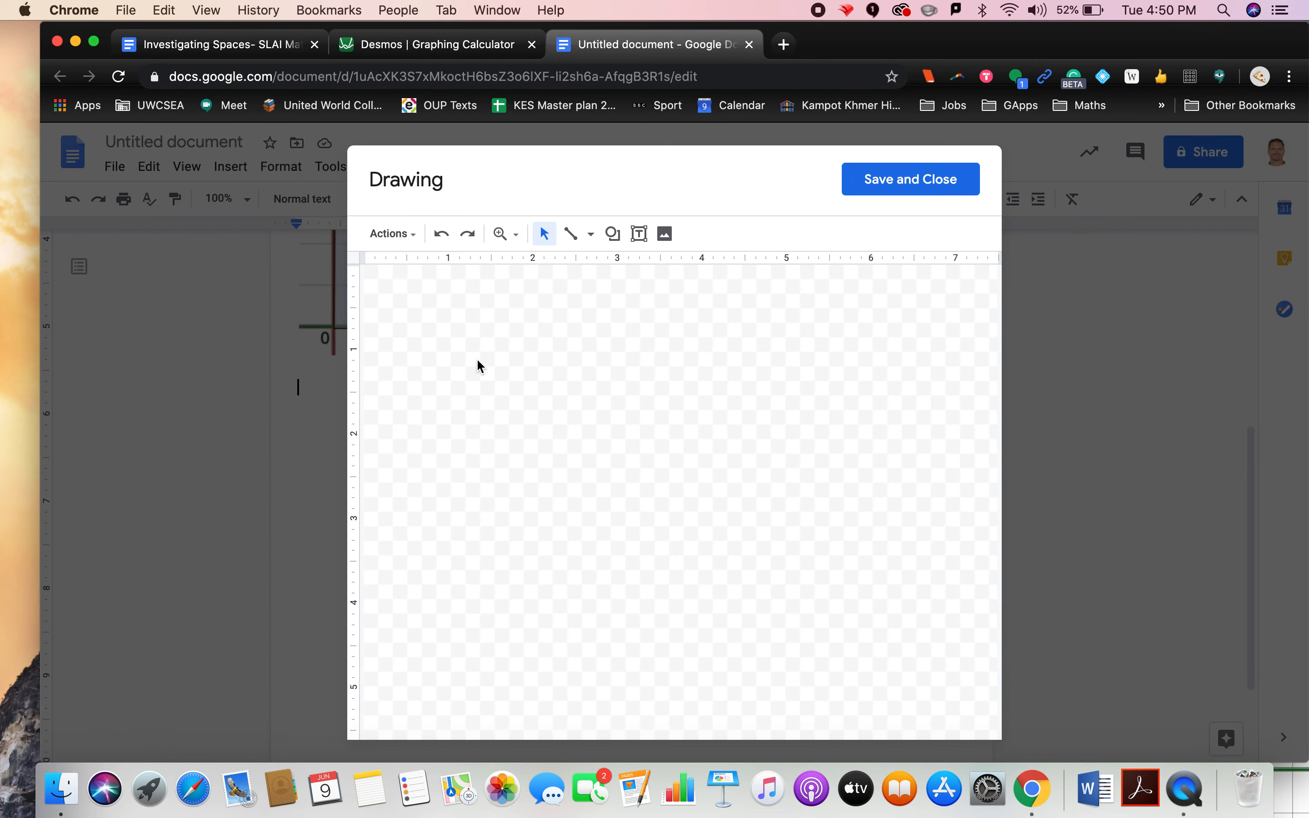
key(super+v)
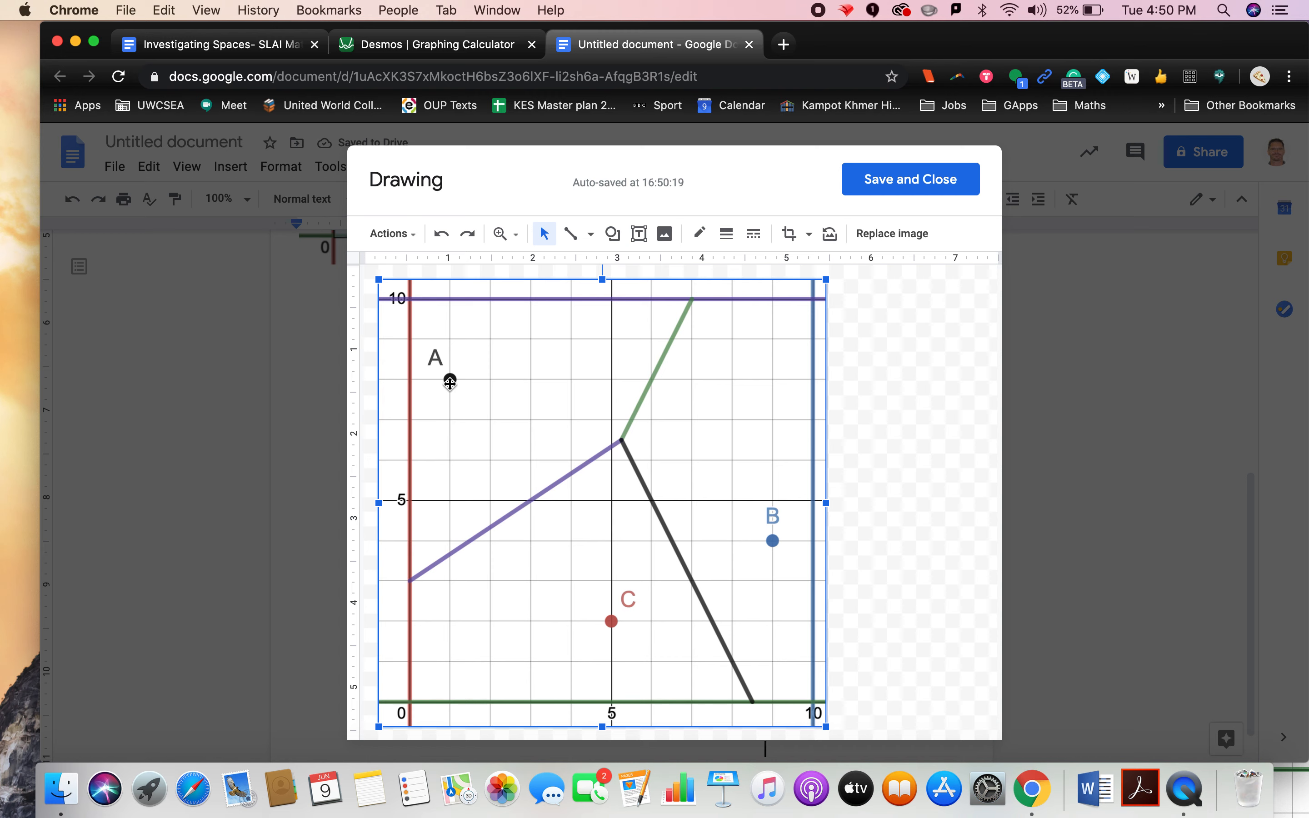
Step: Trace a closed polygon over region A with the Polyline tool, following the axis, y = 10 and the bisector segments
click(590, 234)
click(622, 417)
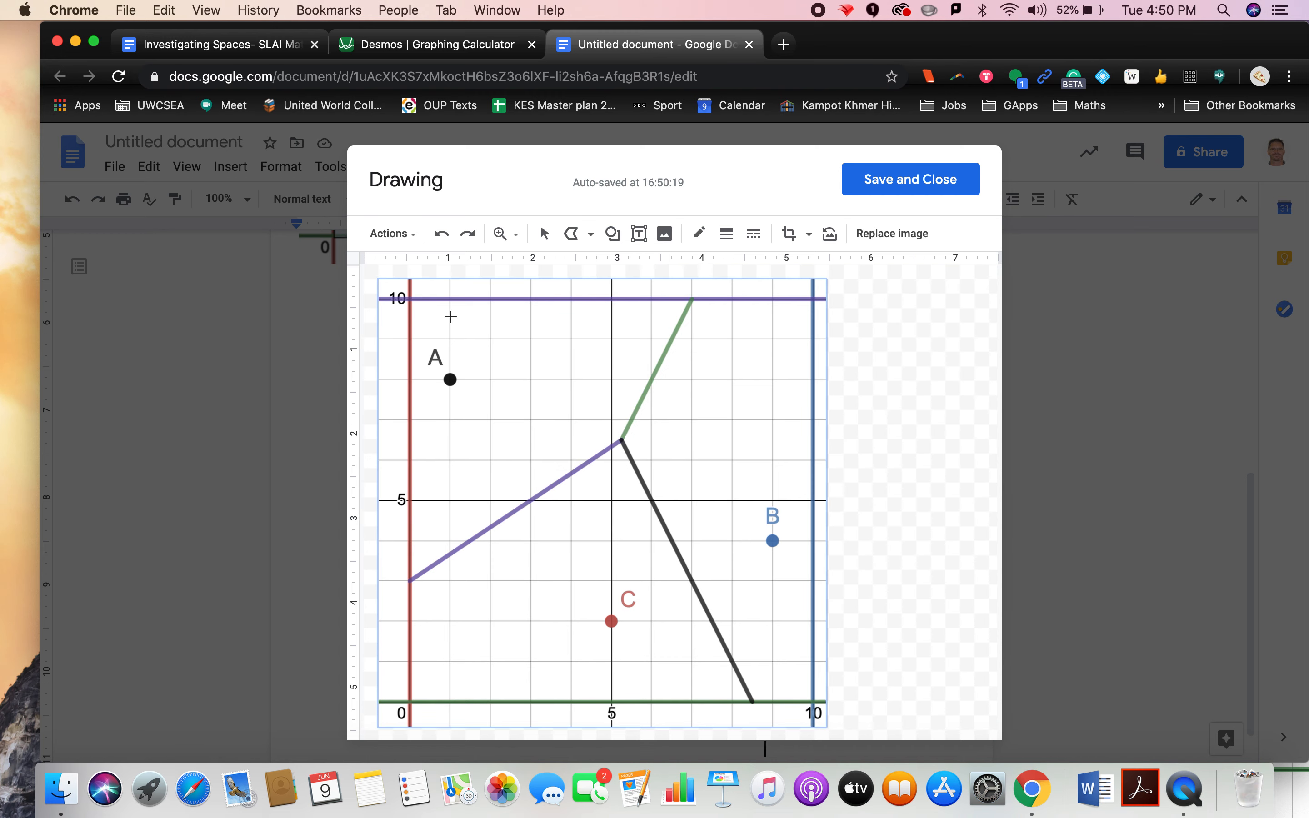
click(410, 298)
click(692, 299)
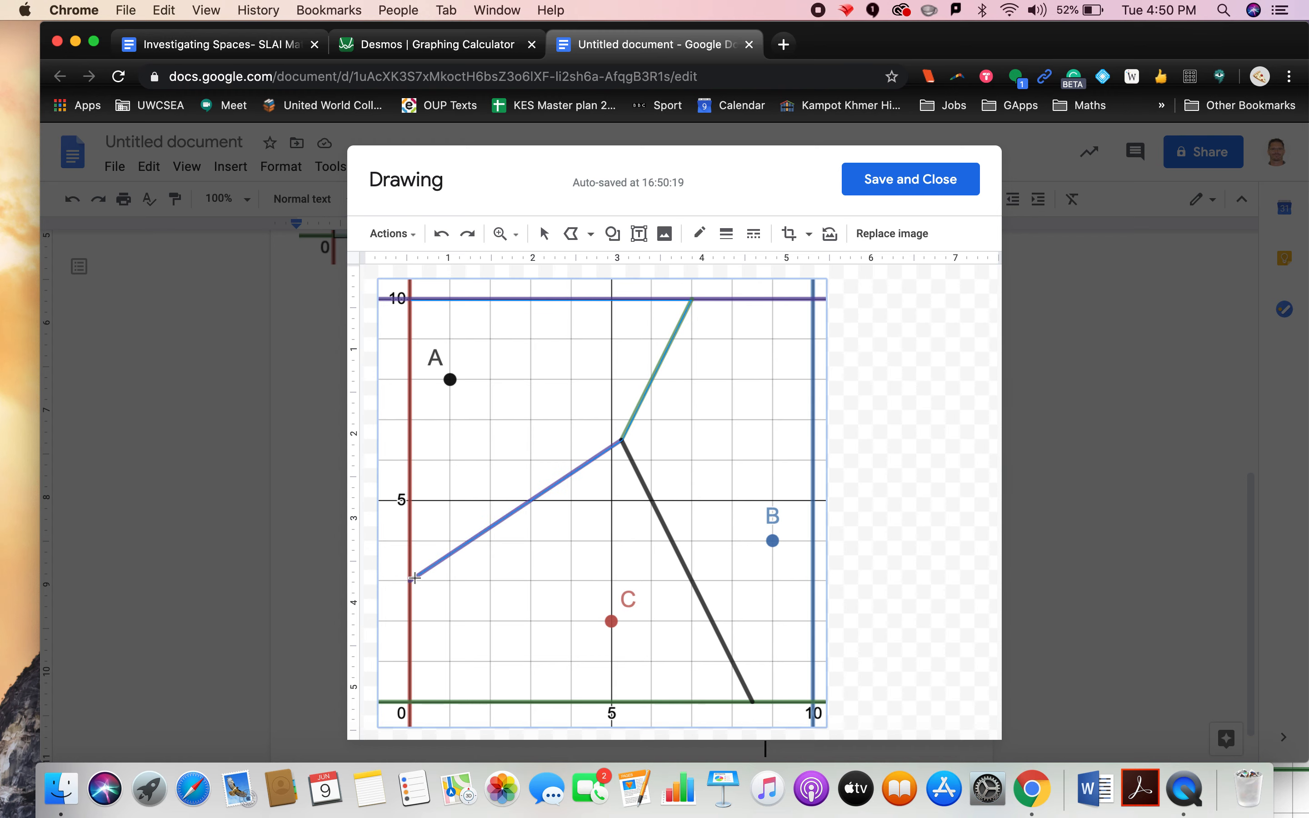
click(410, 578)
click(410, 299)
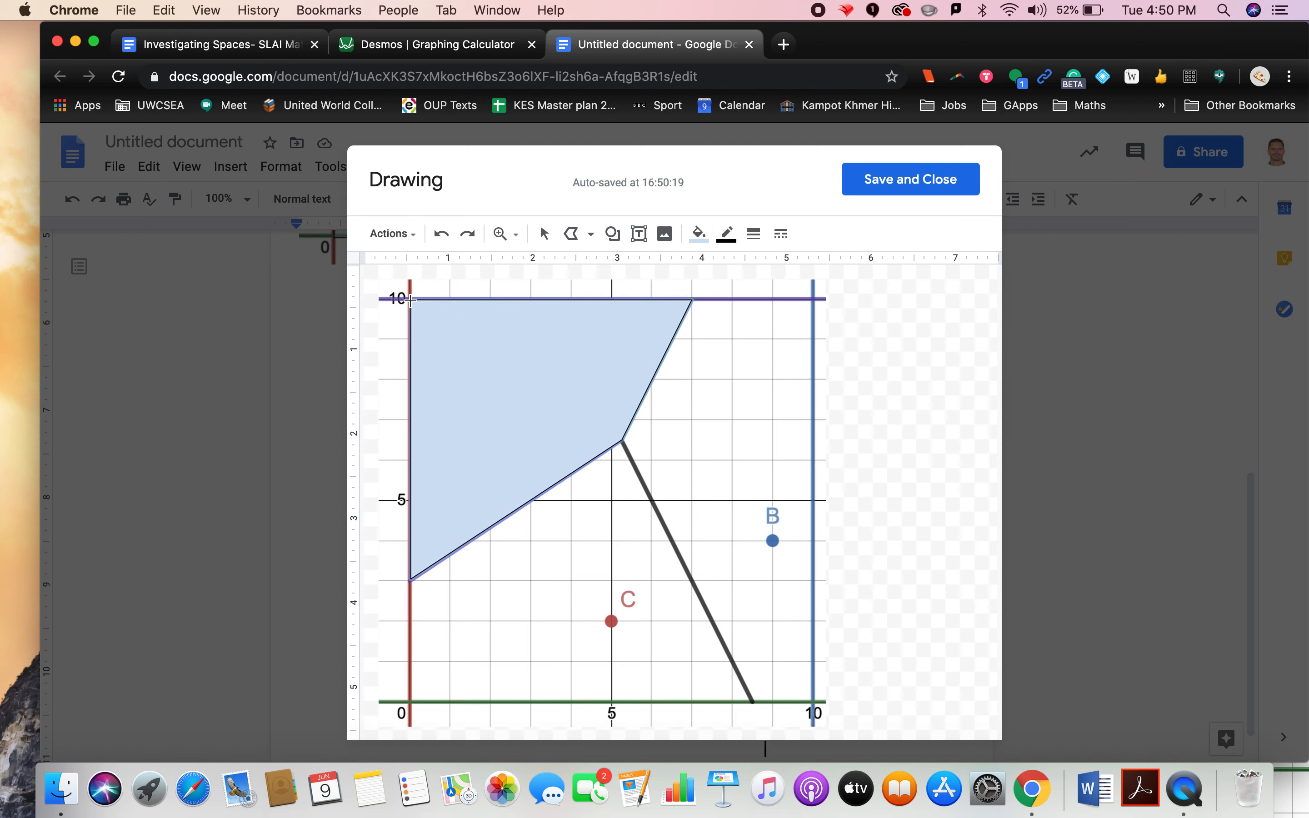
Step: Give region A's polygon a light blue custom fill with increased transparency
click(701, 234)
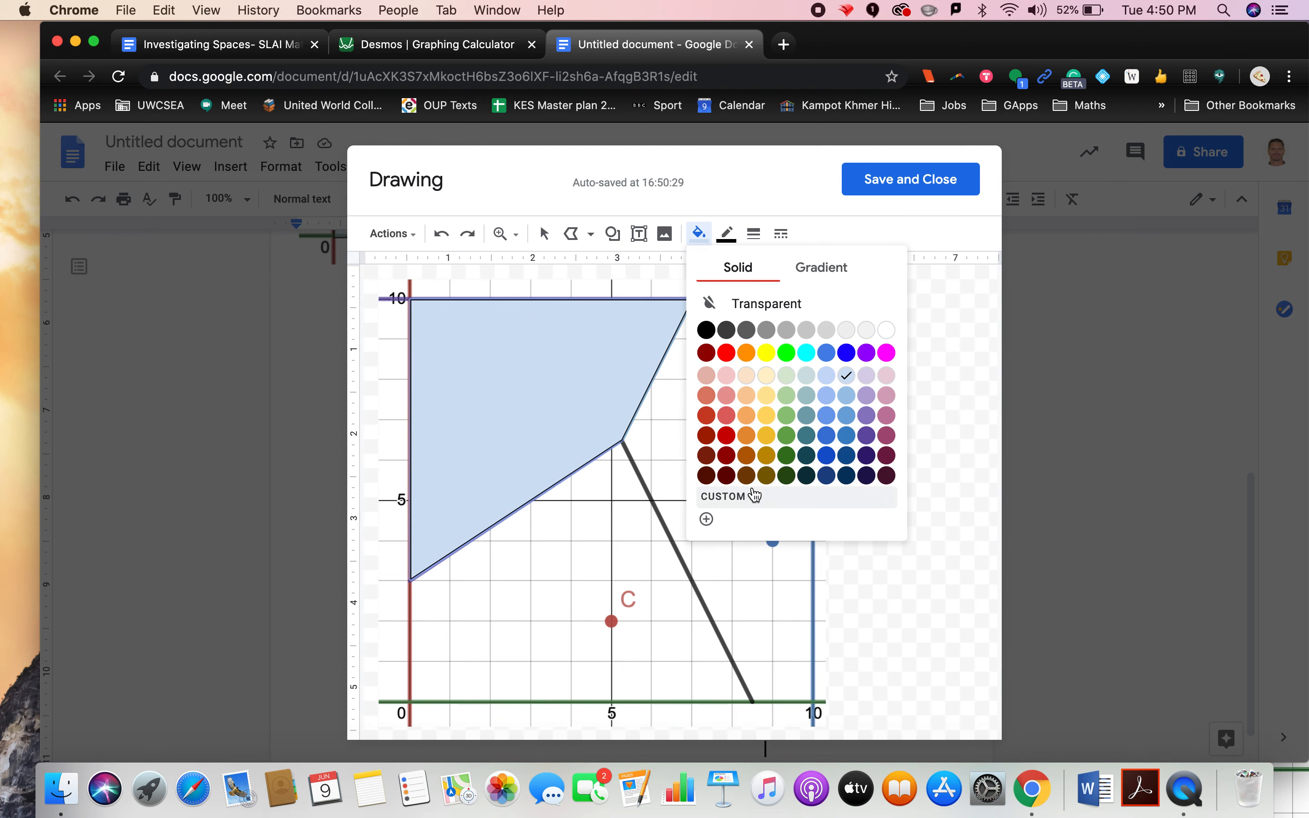
click(705, 518)
drag(754, 583, 669, 584)
click(731, 637)
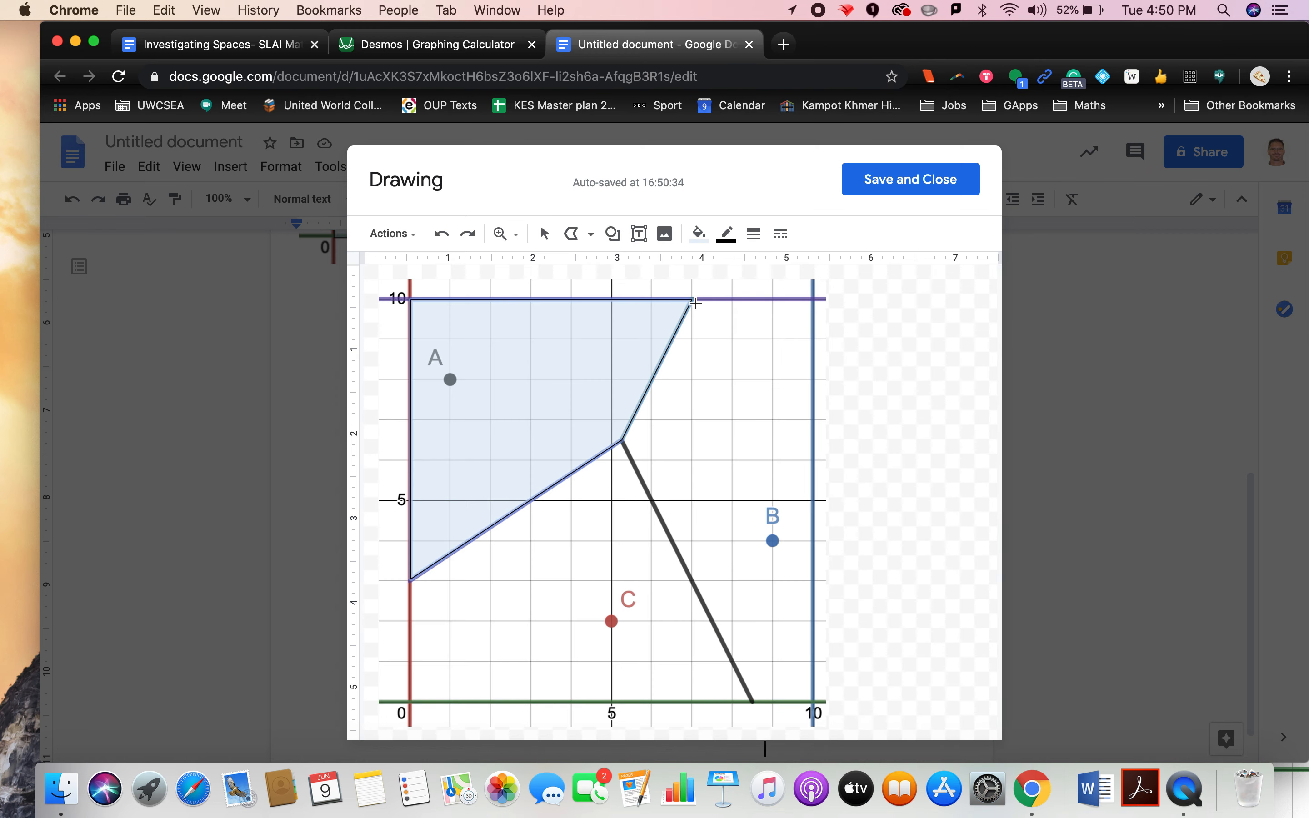
Step: Trace a closed polygon over region B with the Polyline tool, along y = 10, x = 10, the x-axis and the bisectors
drag(714, 301, 801, 298)
click(814, 299)
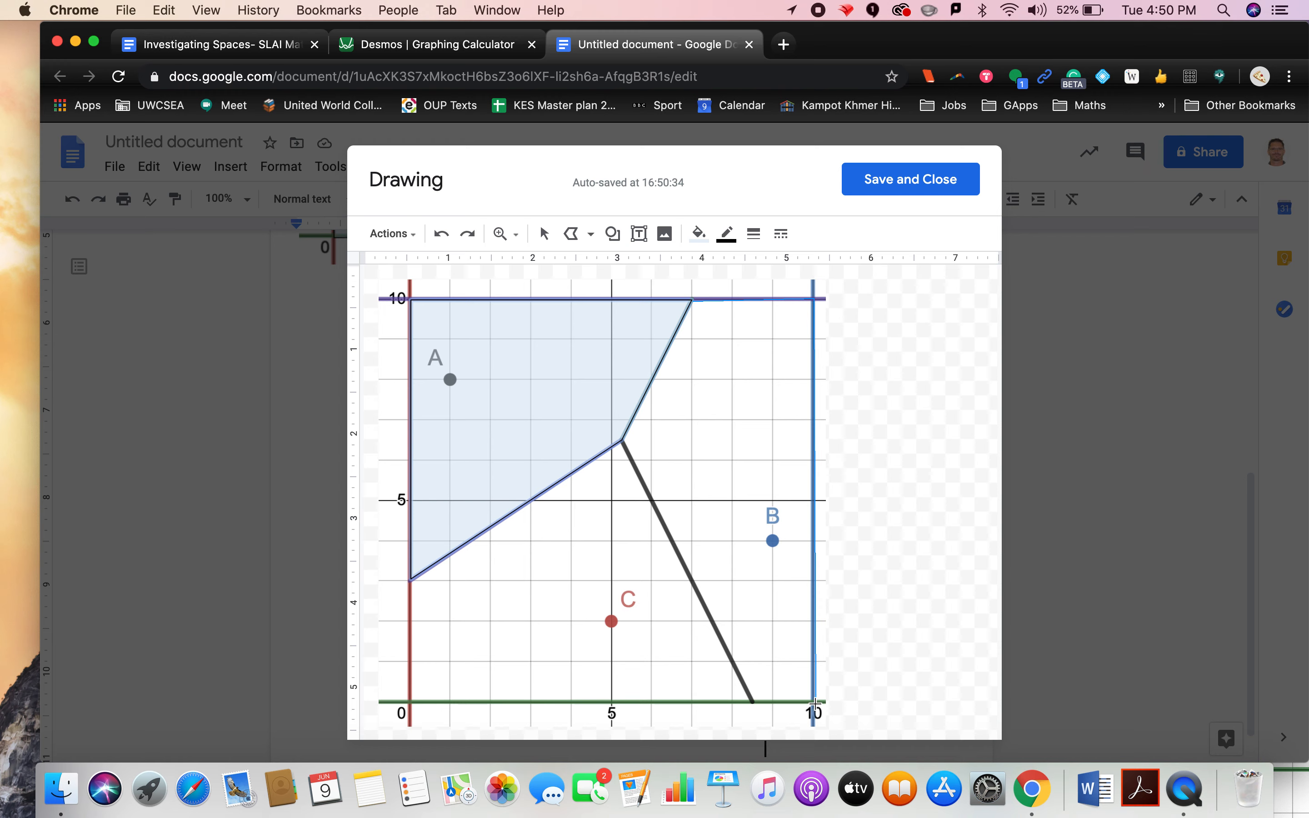
click(809, 701)
click(751, 699)
click(693, 301)
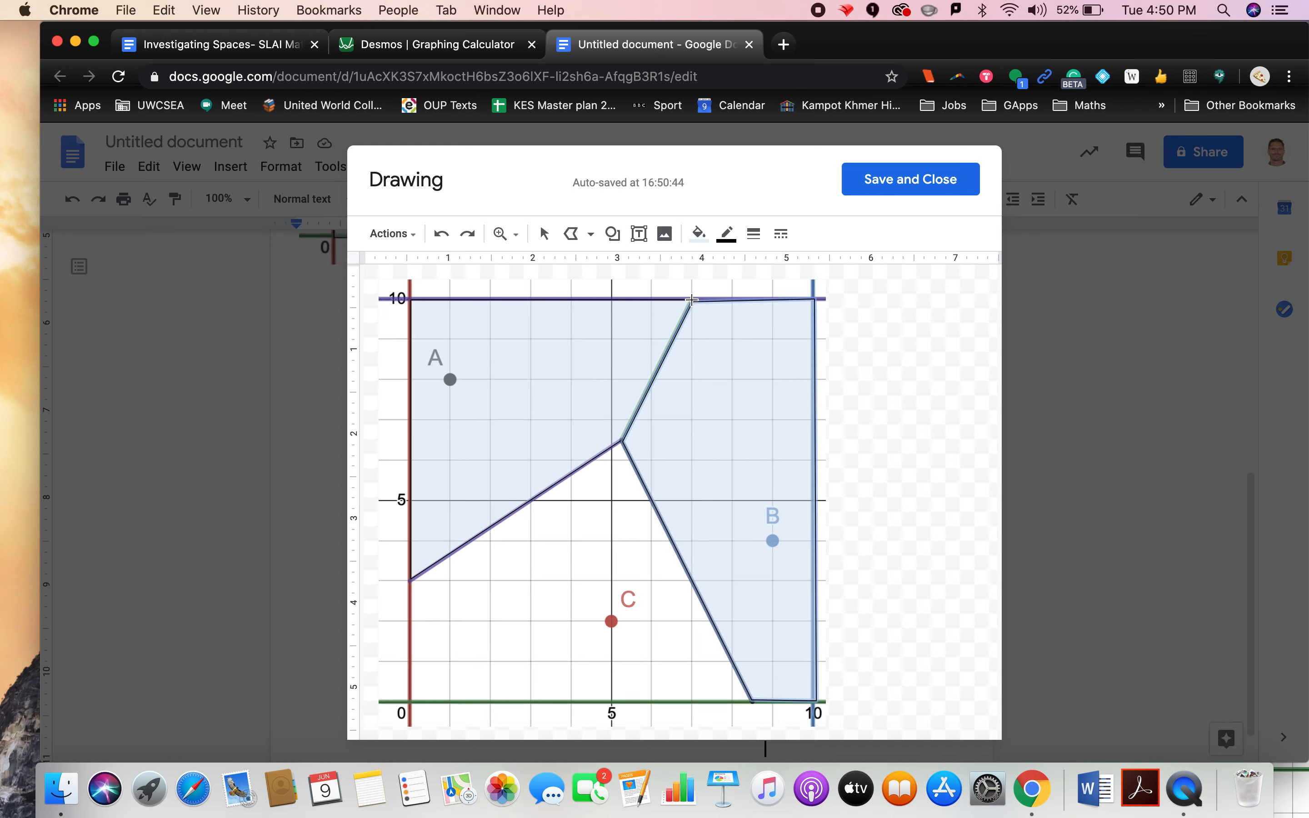
Step: Fill region B's polygon with light green and raise its transparency through a custom colour
click(699, 233)
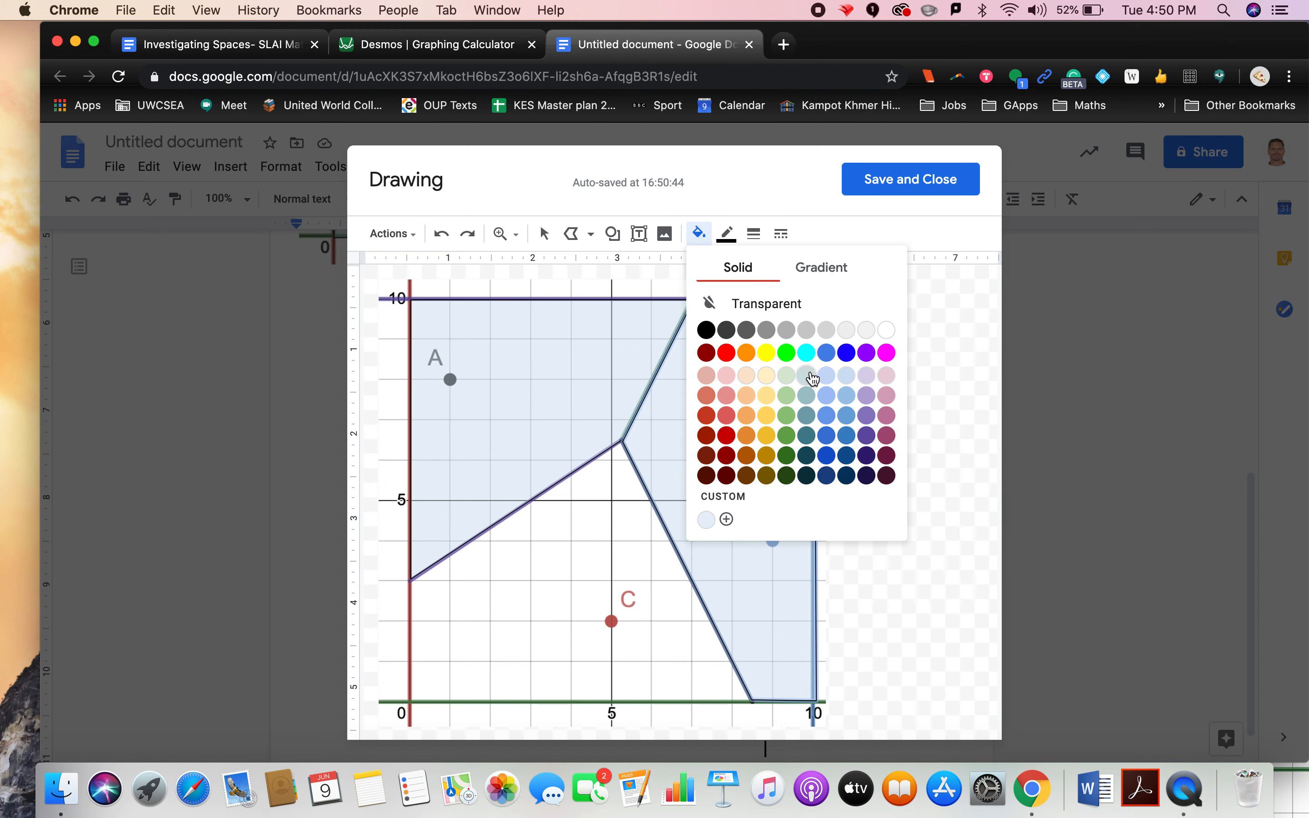
click(788, 374)
click(699, 233)
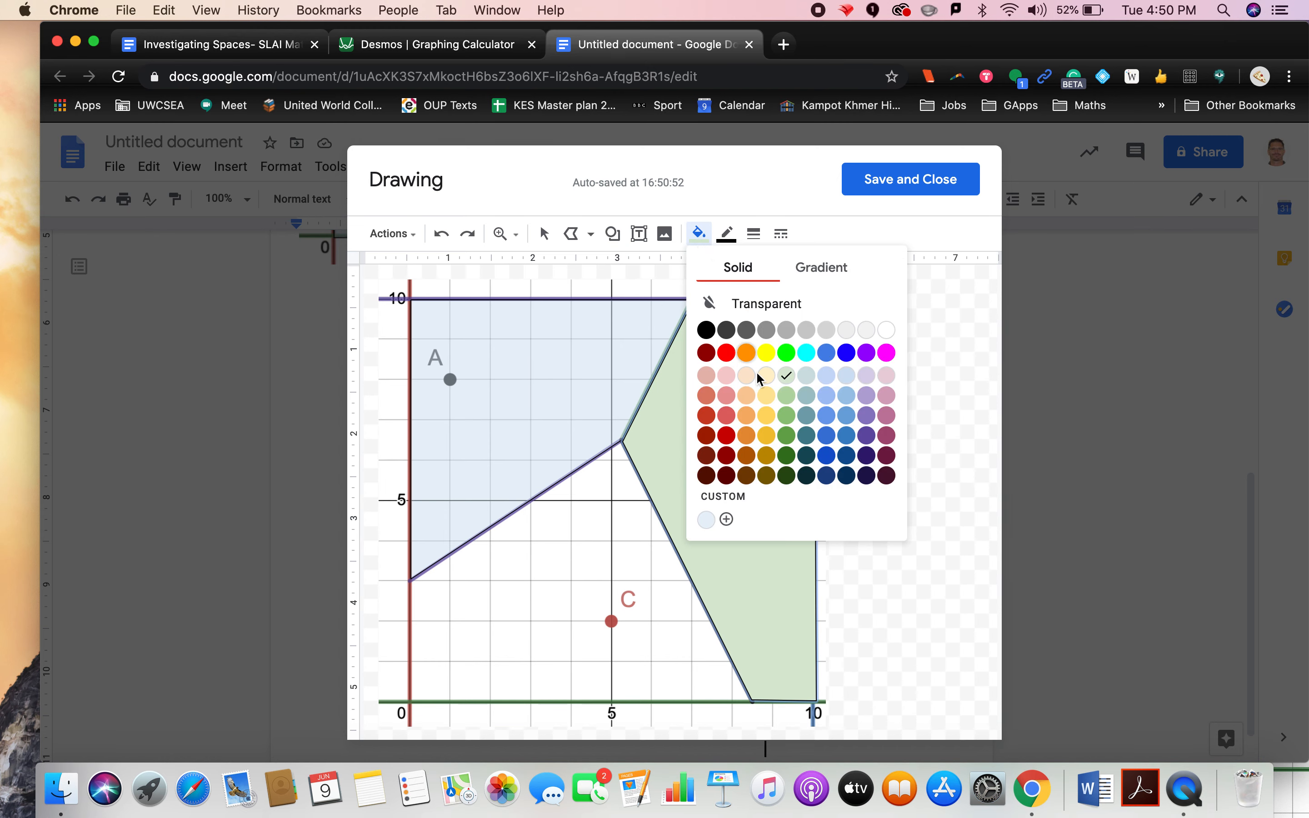
click(726, 519)
drag(757, 582, 685, 584)
click(726, 636)
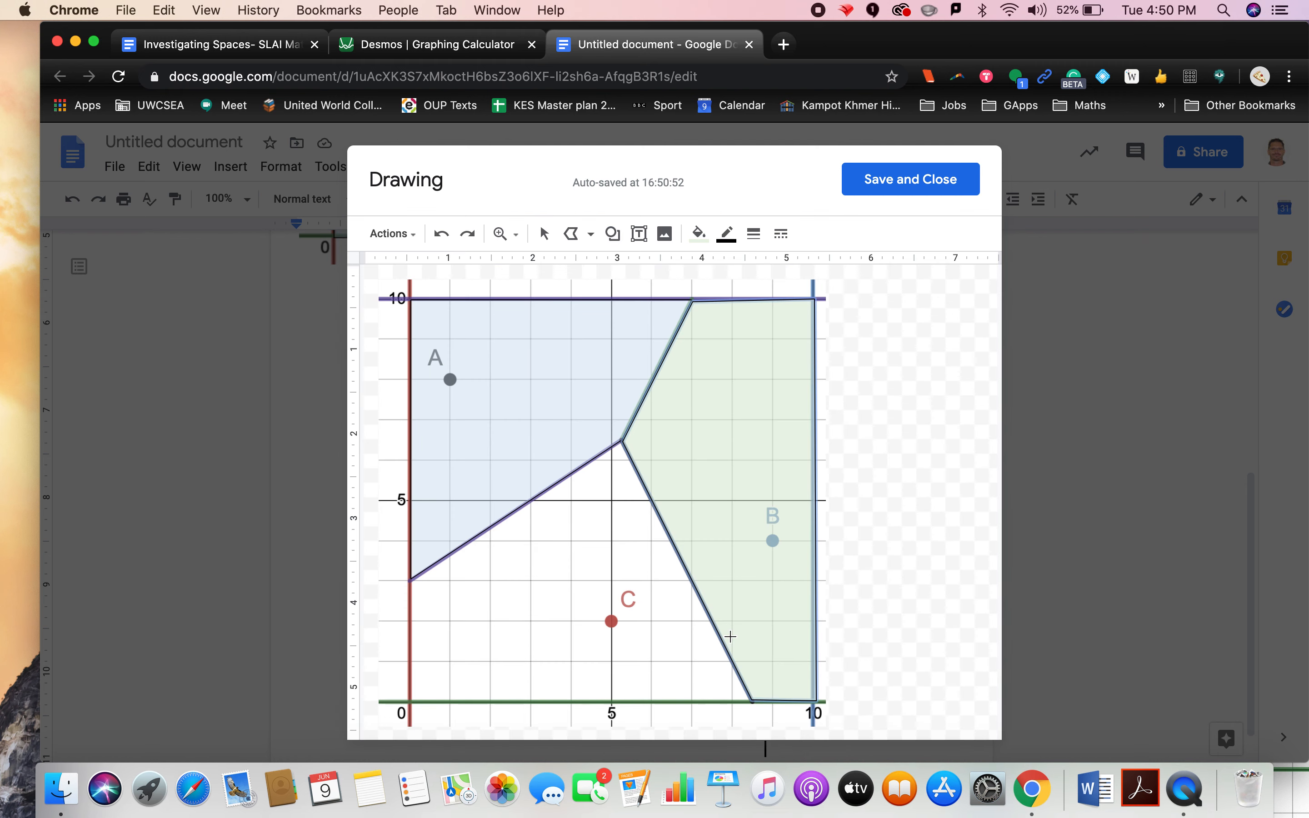
Step: Trace a closed polygon over region C from the bisector junction along the bisectors, x-axis and y-axis
click(620, 442)
click(752, 702)
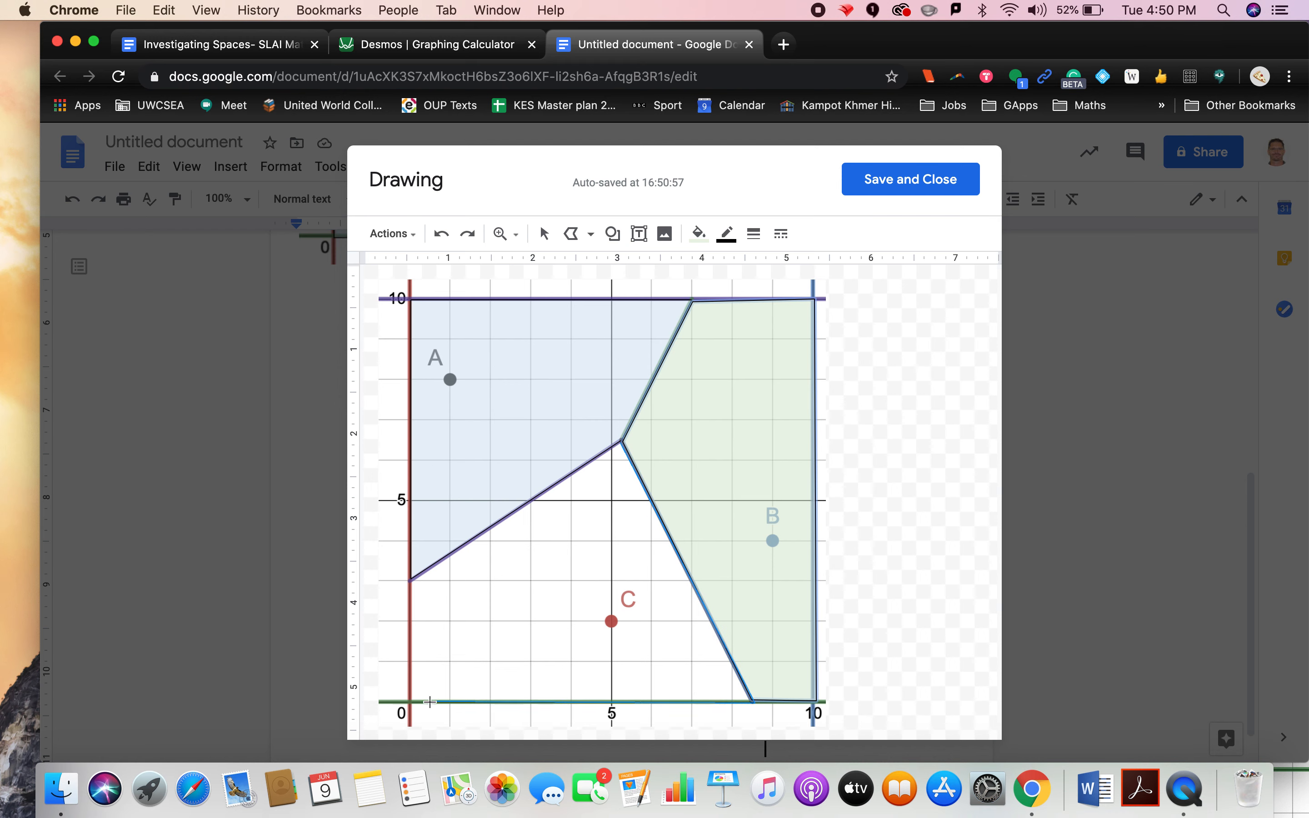
click(412, 580)
click(617, 443)
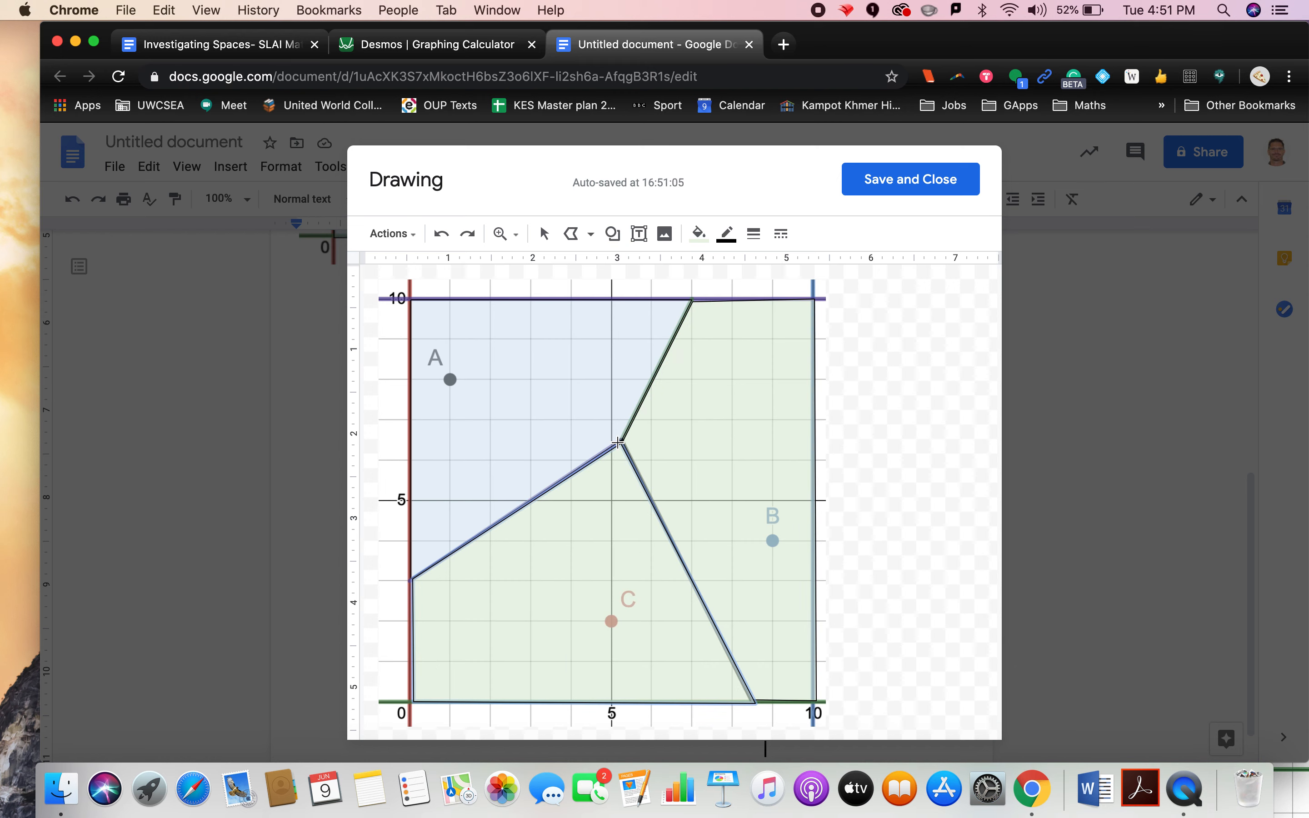
Step: Fill region C's polygon with a semi-transparent light purple custom colour and save the drawing
click(703, 240)
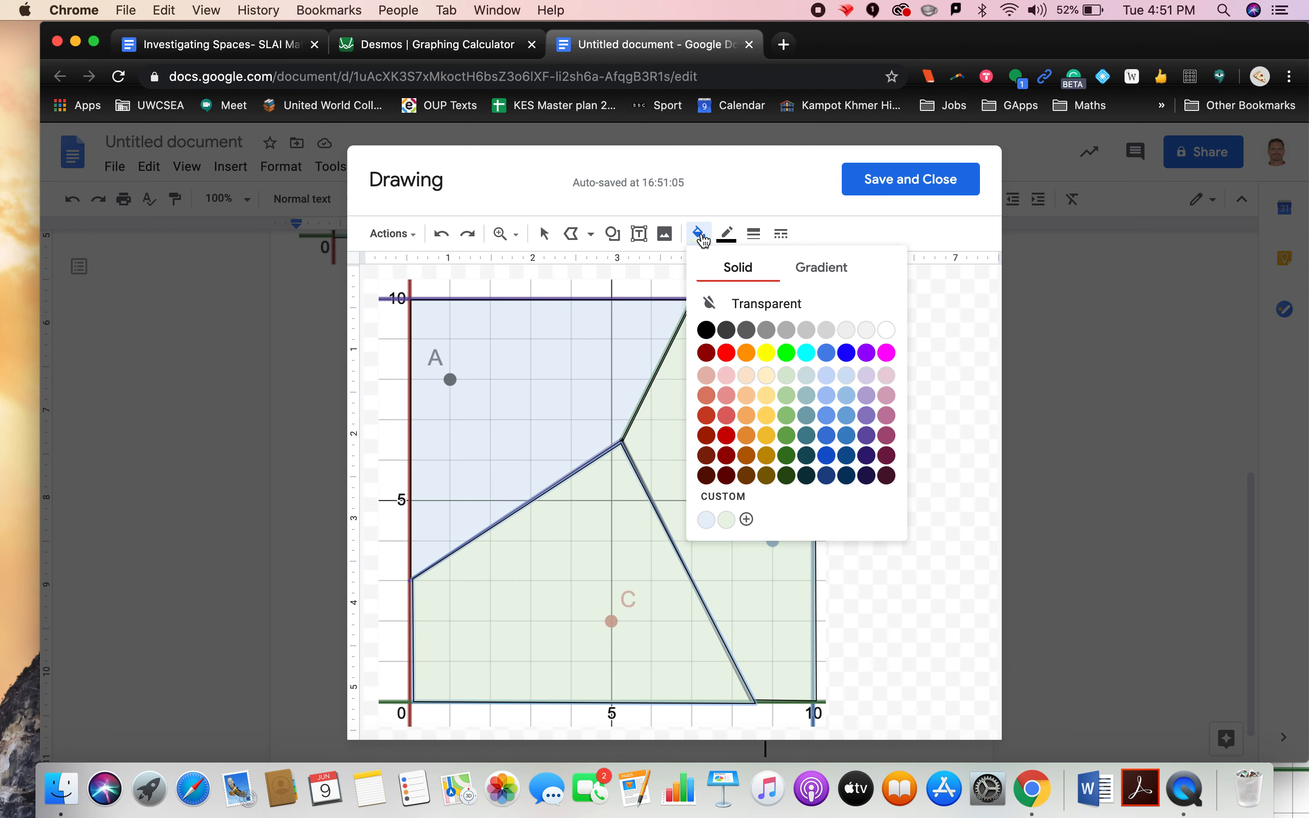
click(867, 376)
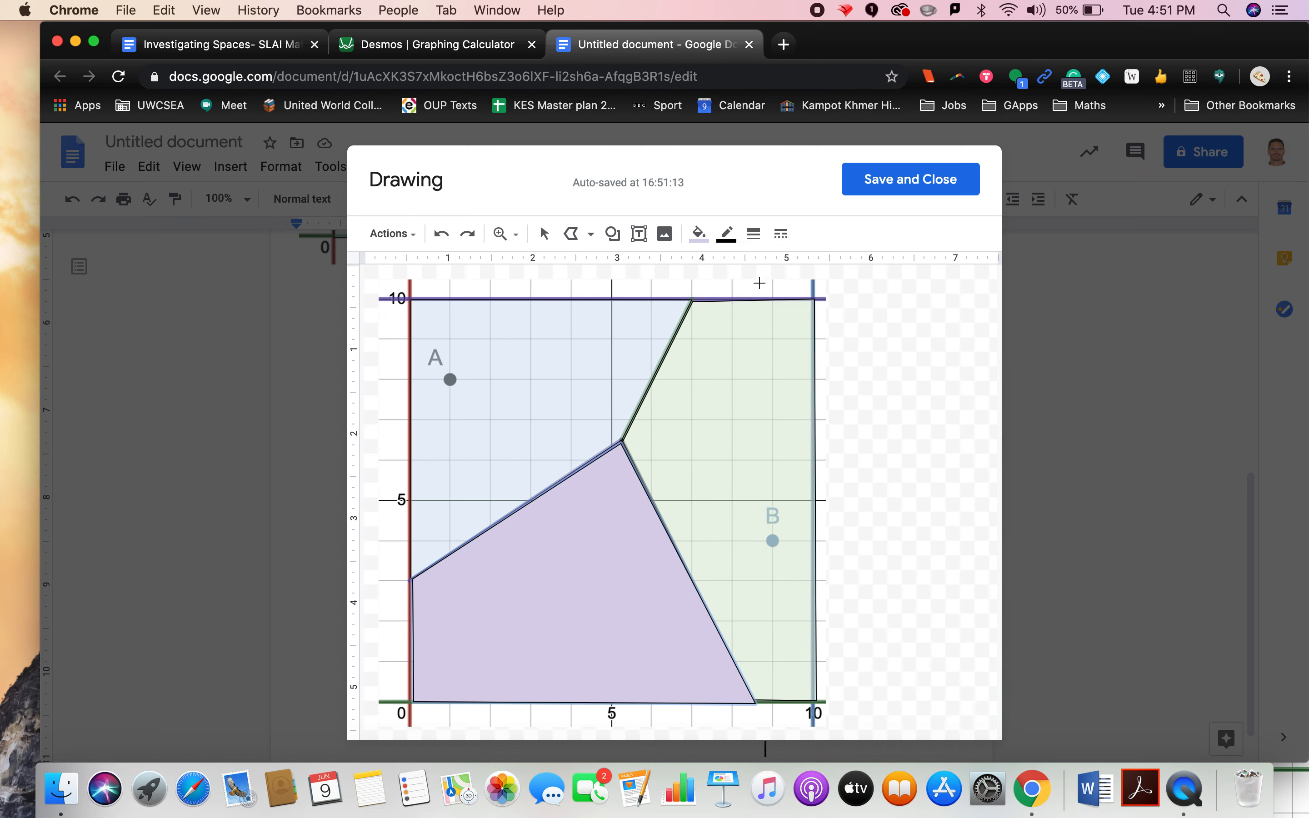
click(699, 233)
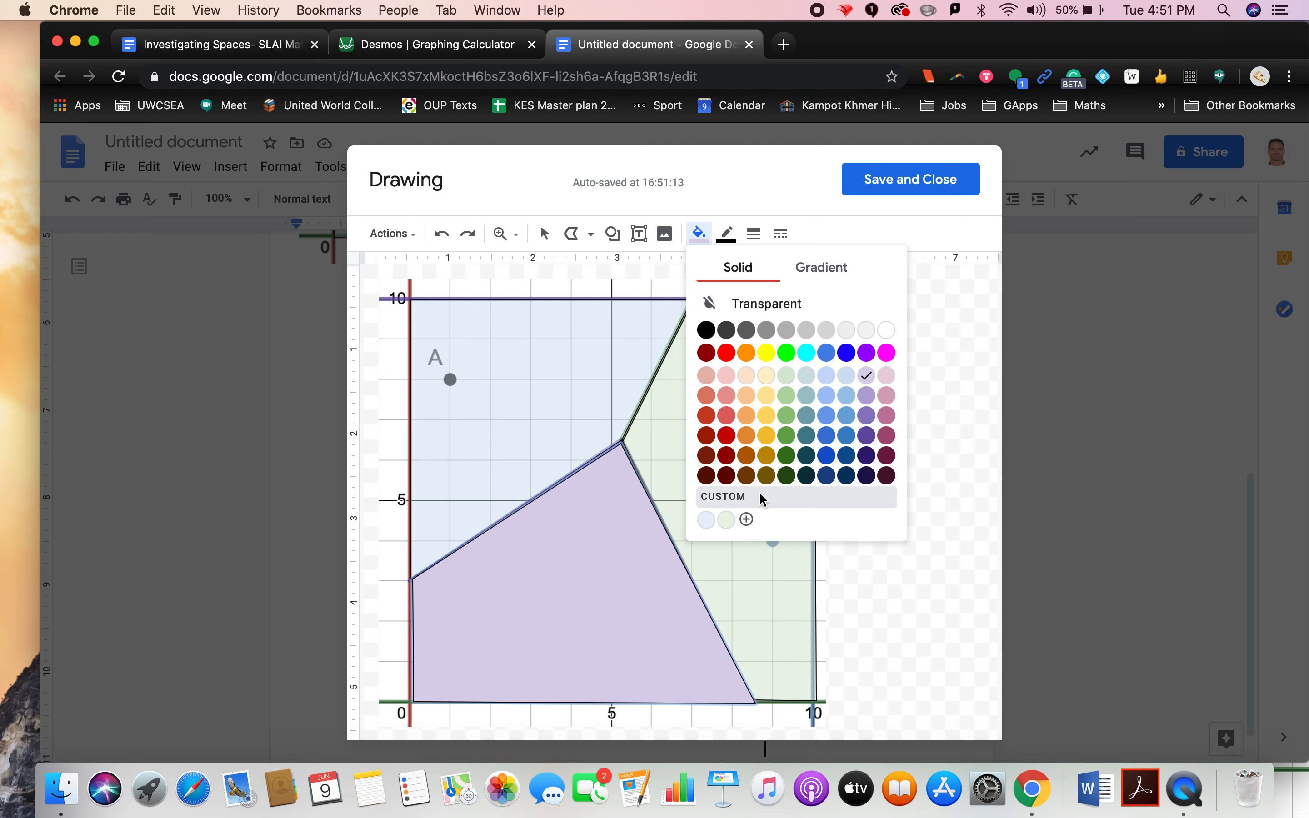
click(761, 497)
drag(760, 581, 677, 582)
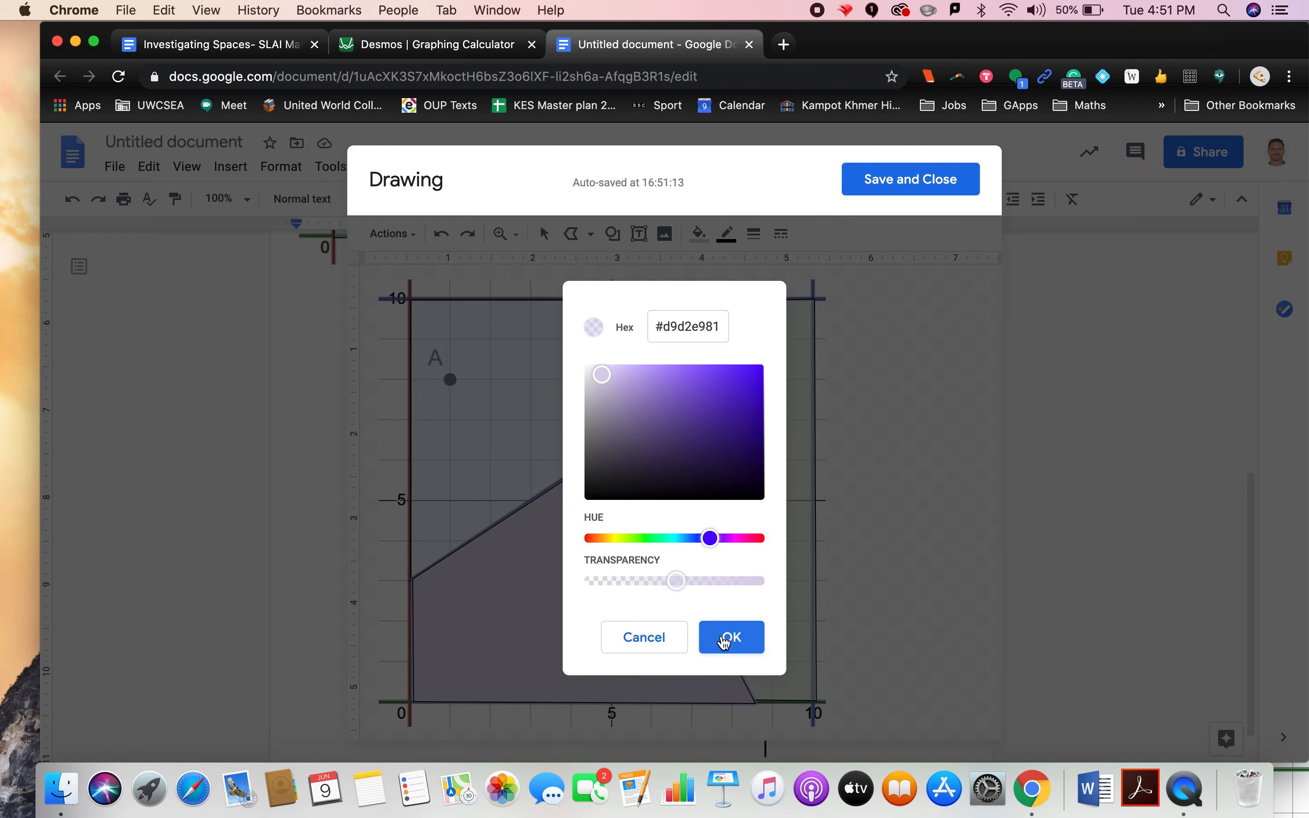
click(725, 638)
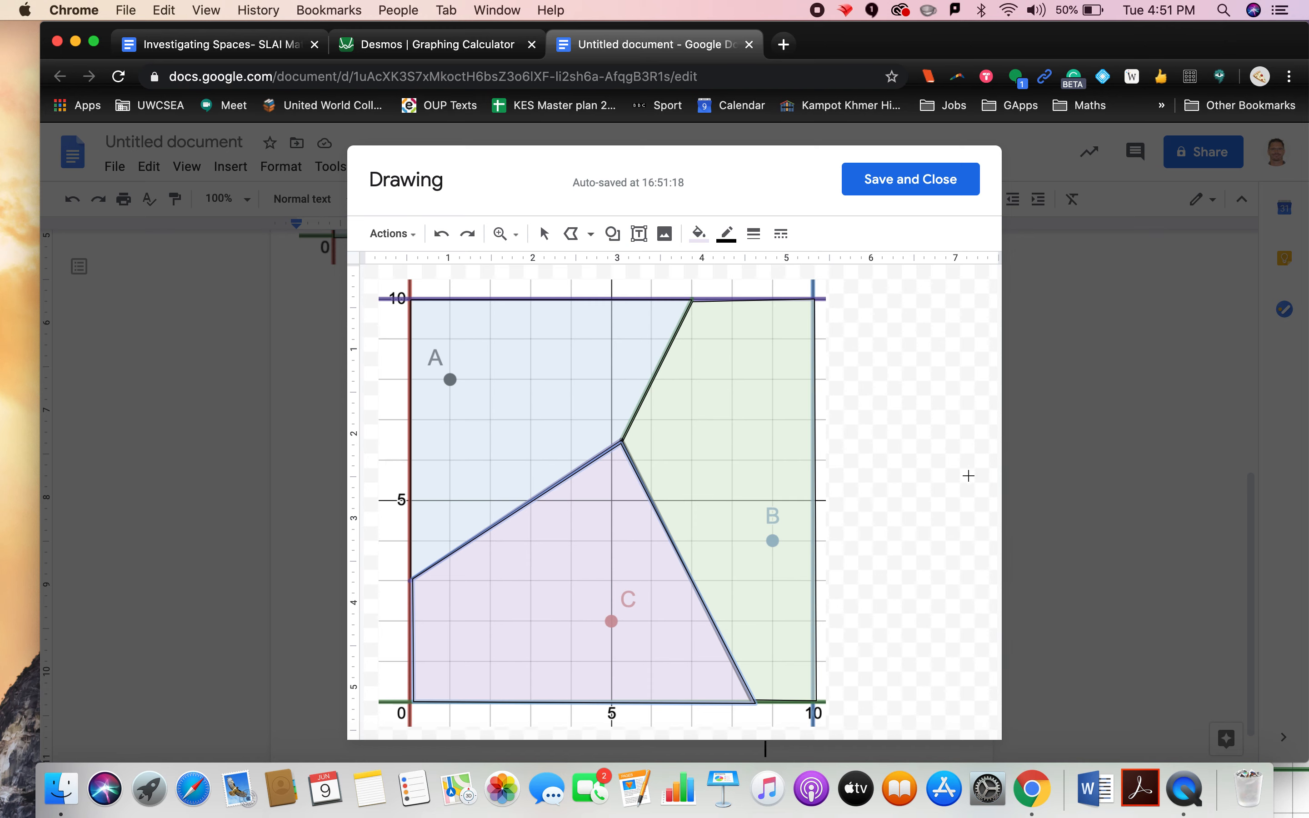
click(924, 179)
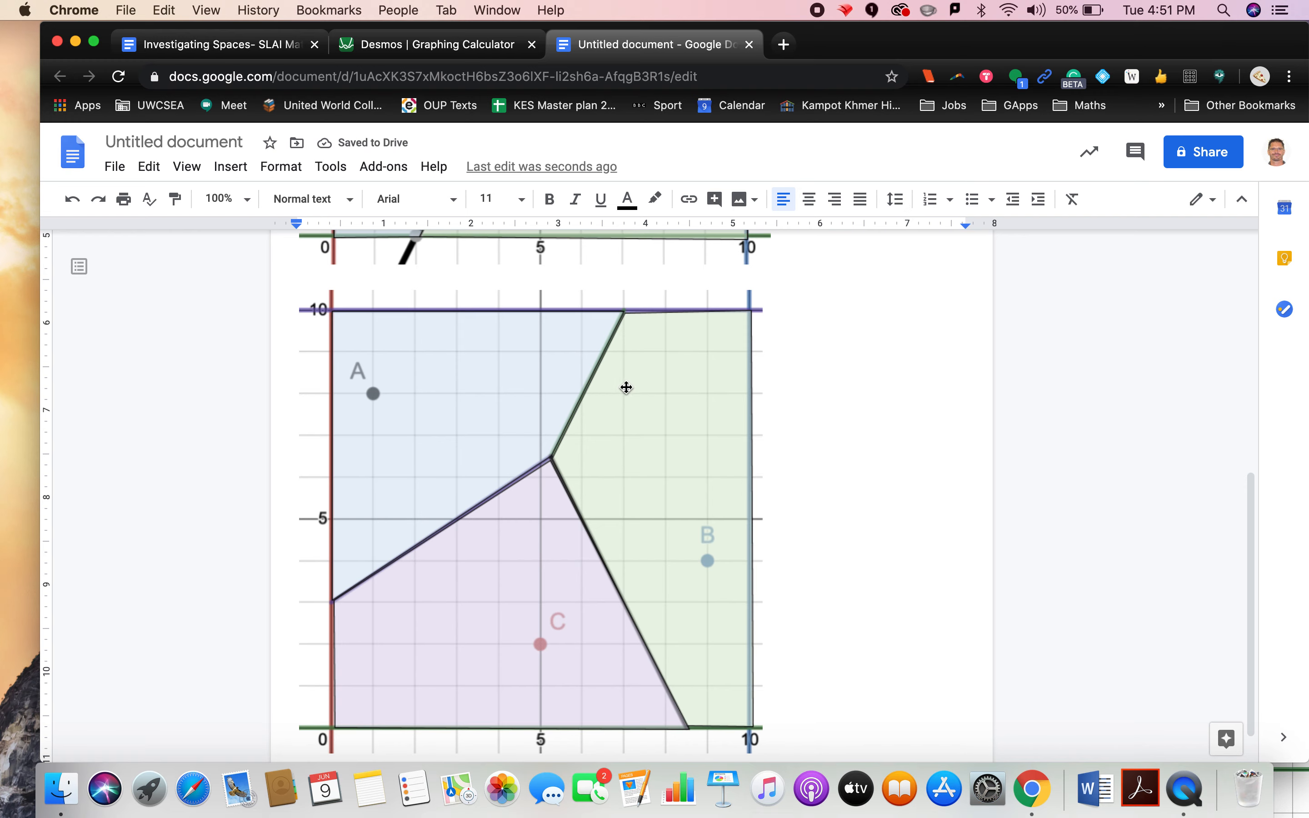
Step: Reopen the drawing and add a text box reading "Cell B" inside region B
double_click(649, 452)
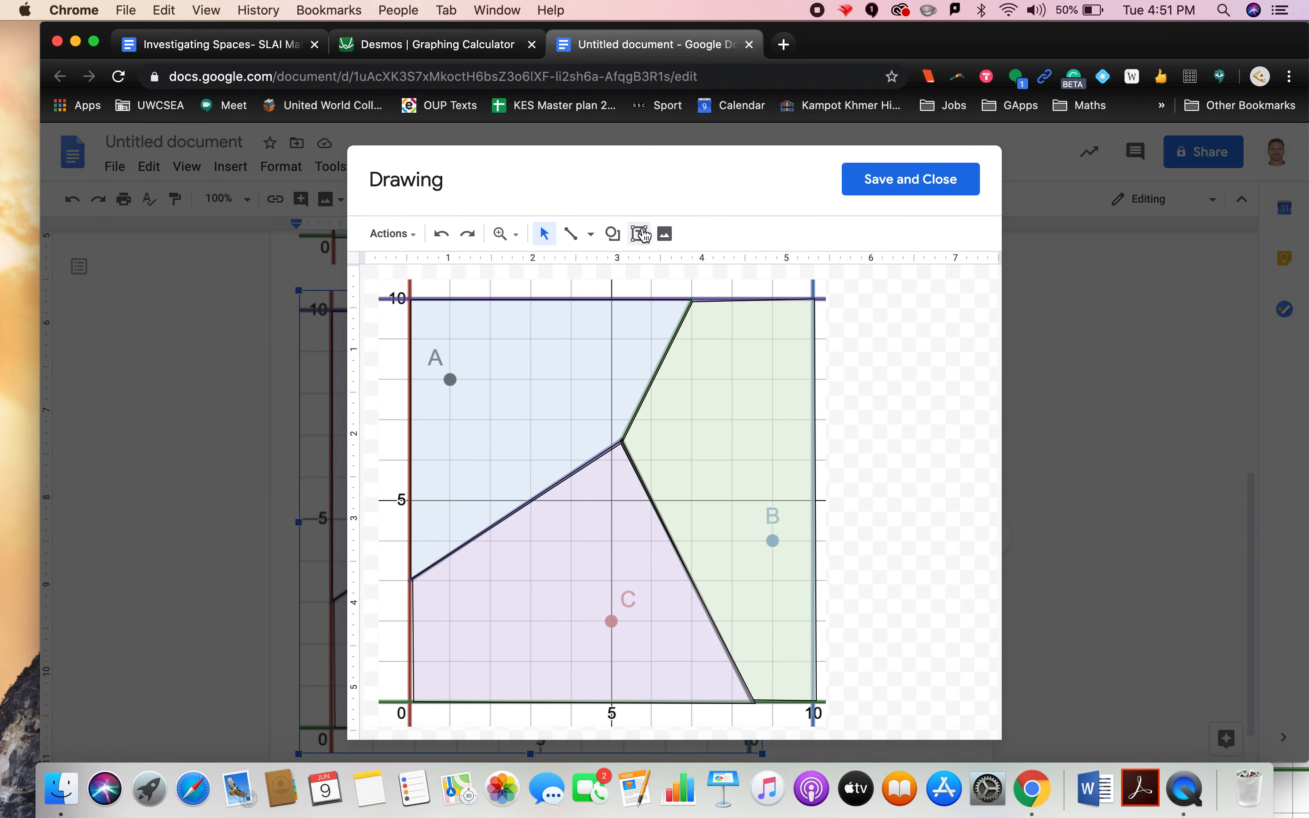
click(639, 234)
drag(686, 380, 806, 431)
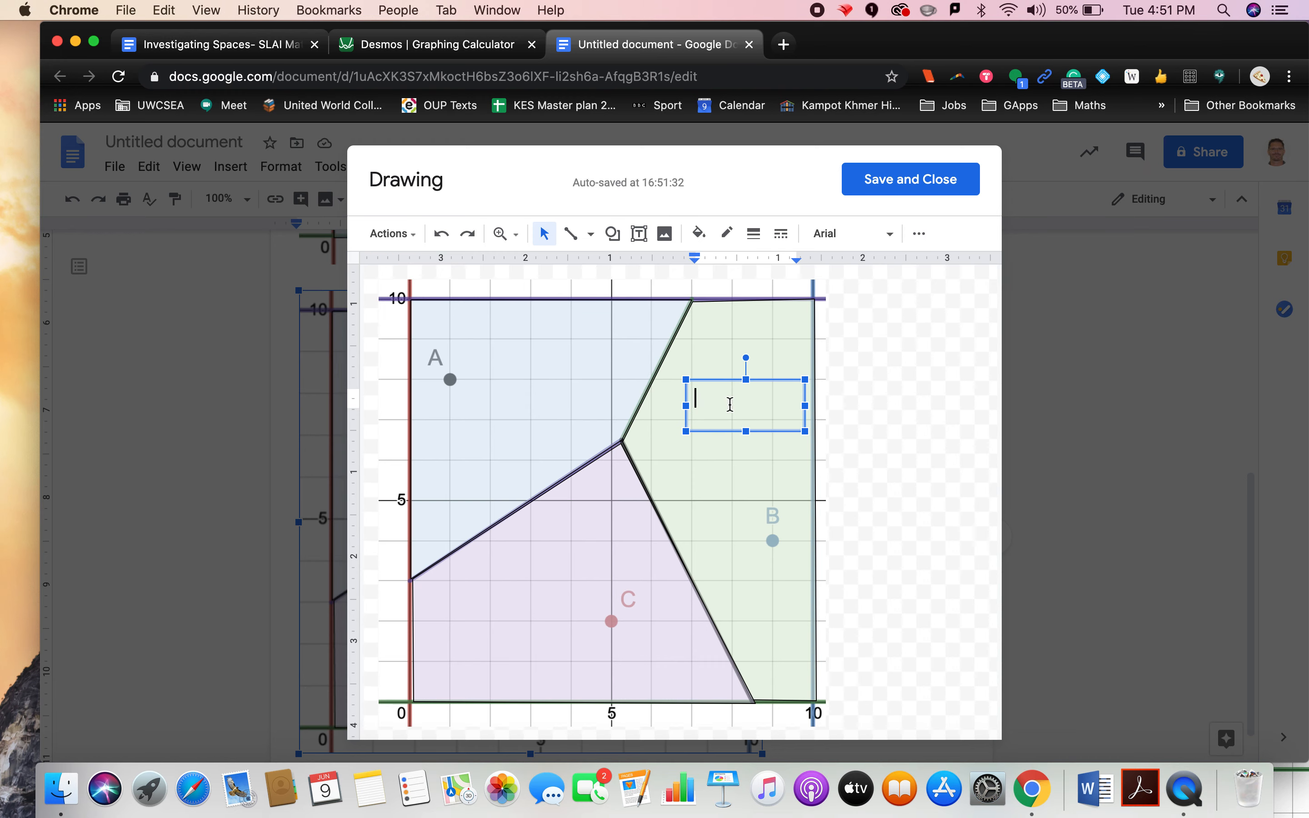
text(Cell B)
click(726, 540)
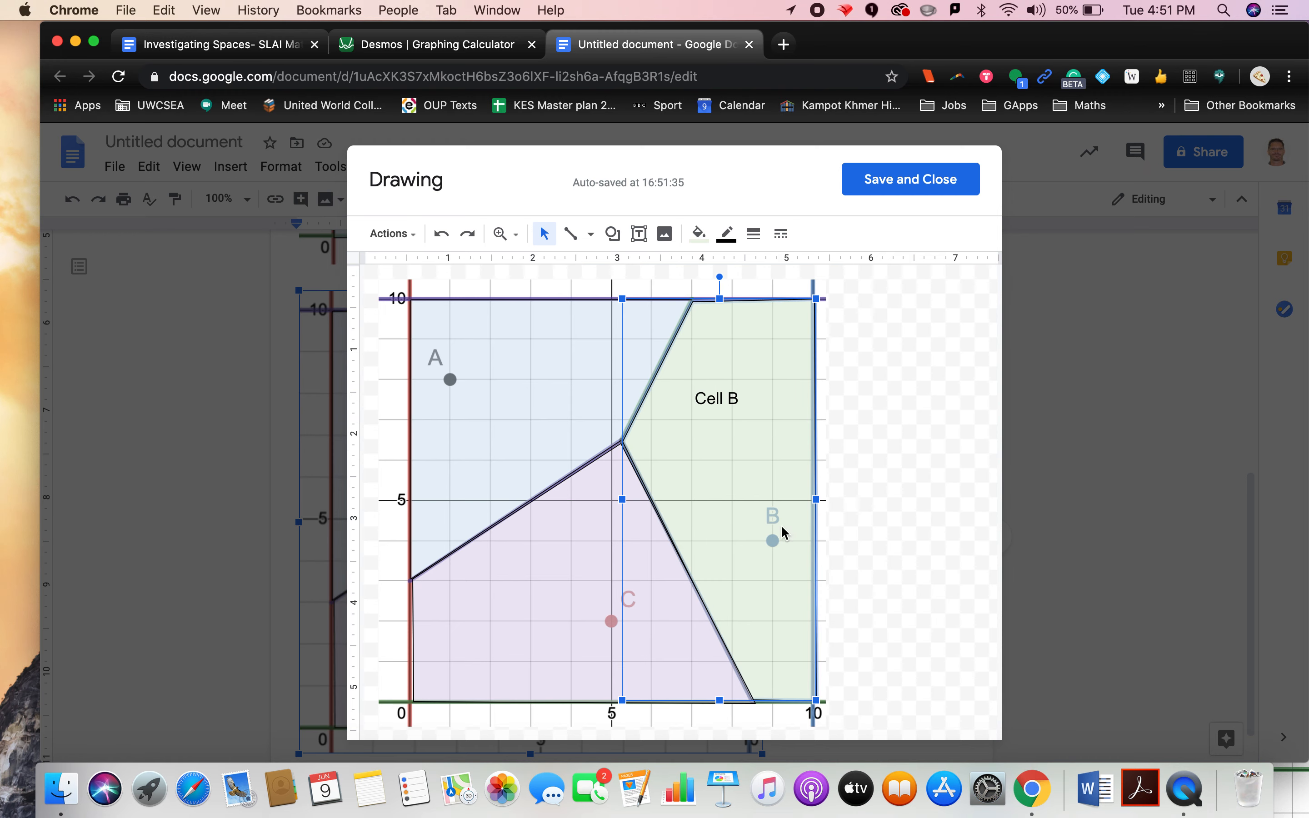
Step: Add a text box reading "VERTEX" just above the point where the three bisectors meet
click(699, 388)
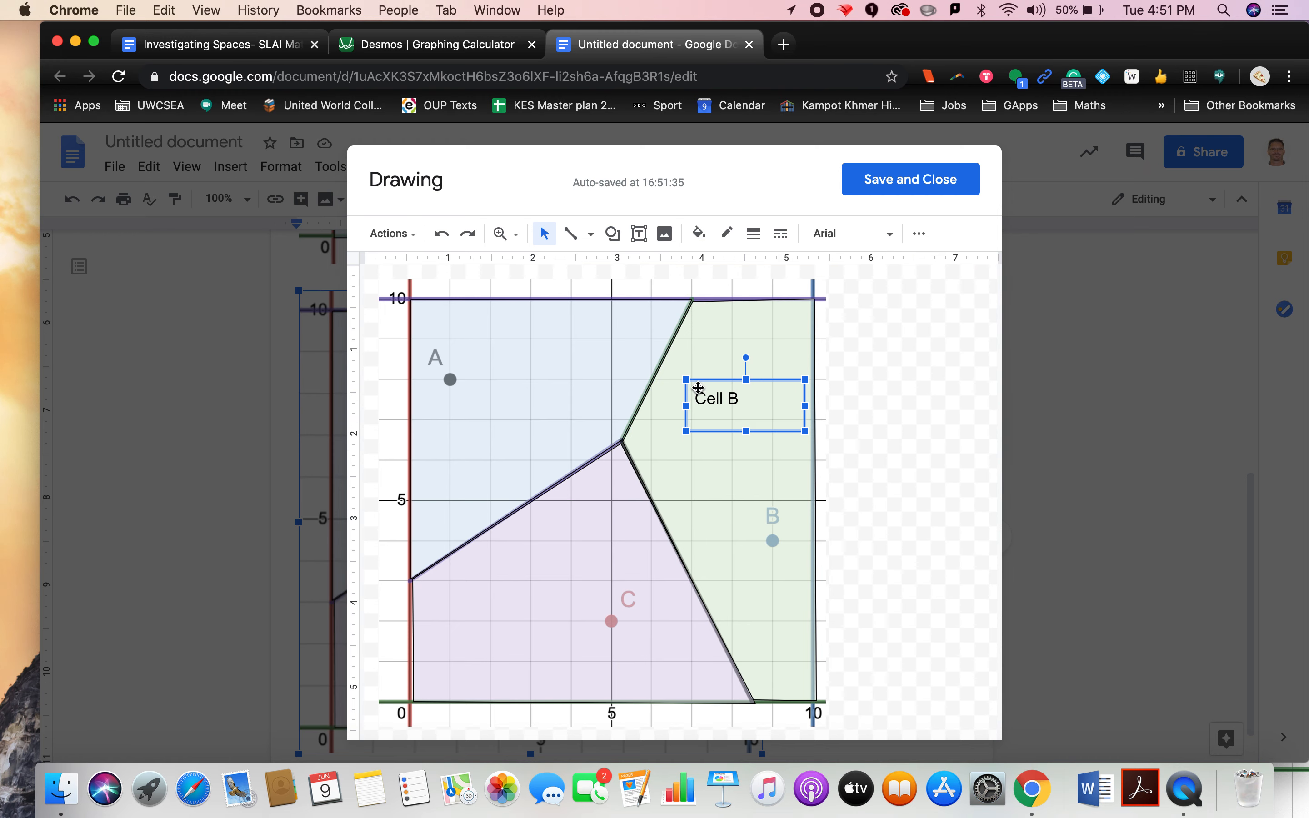
click(639, 233)
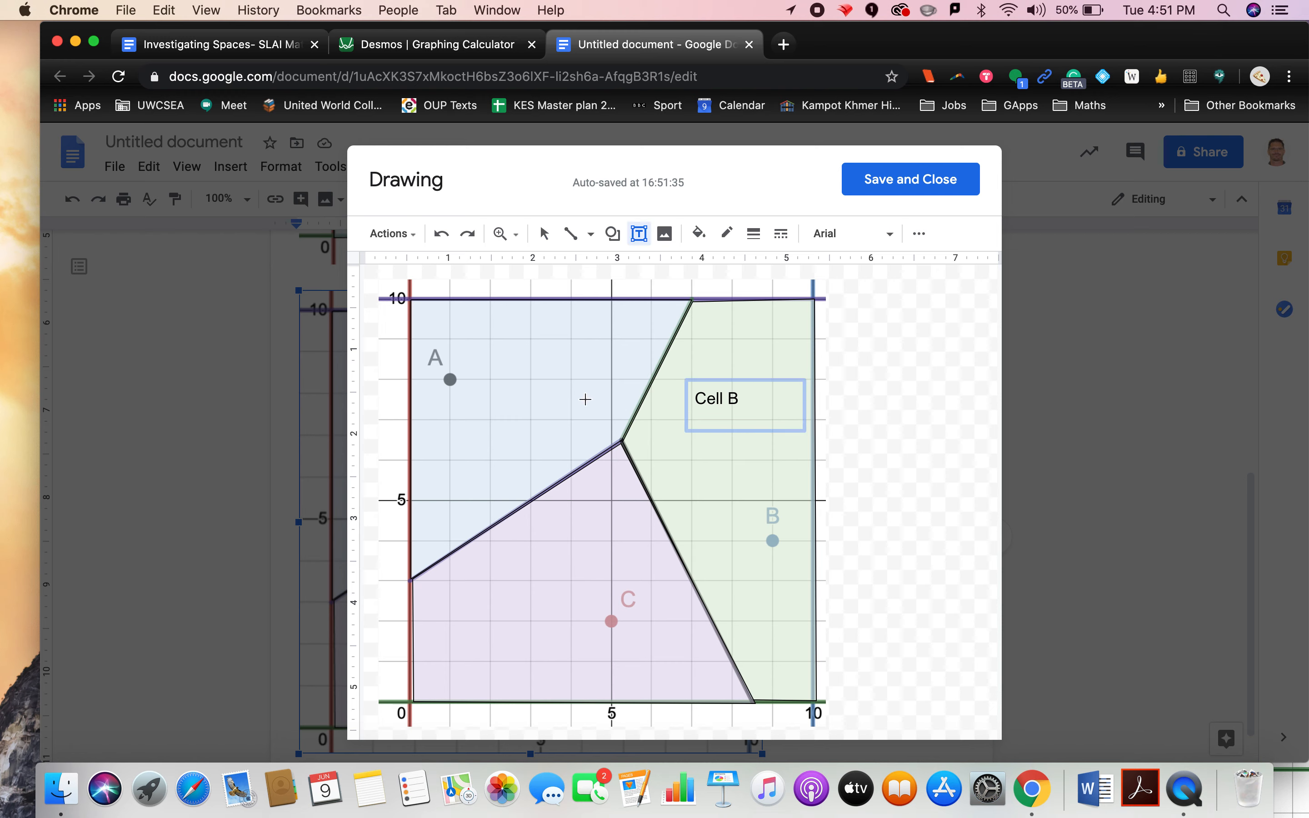
drag(554, 396, 655, 477)
text(VERTEX)
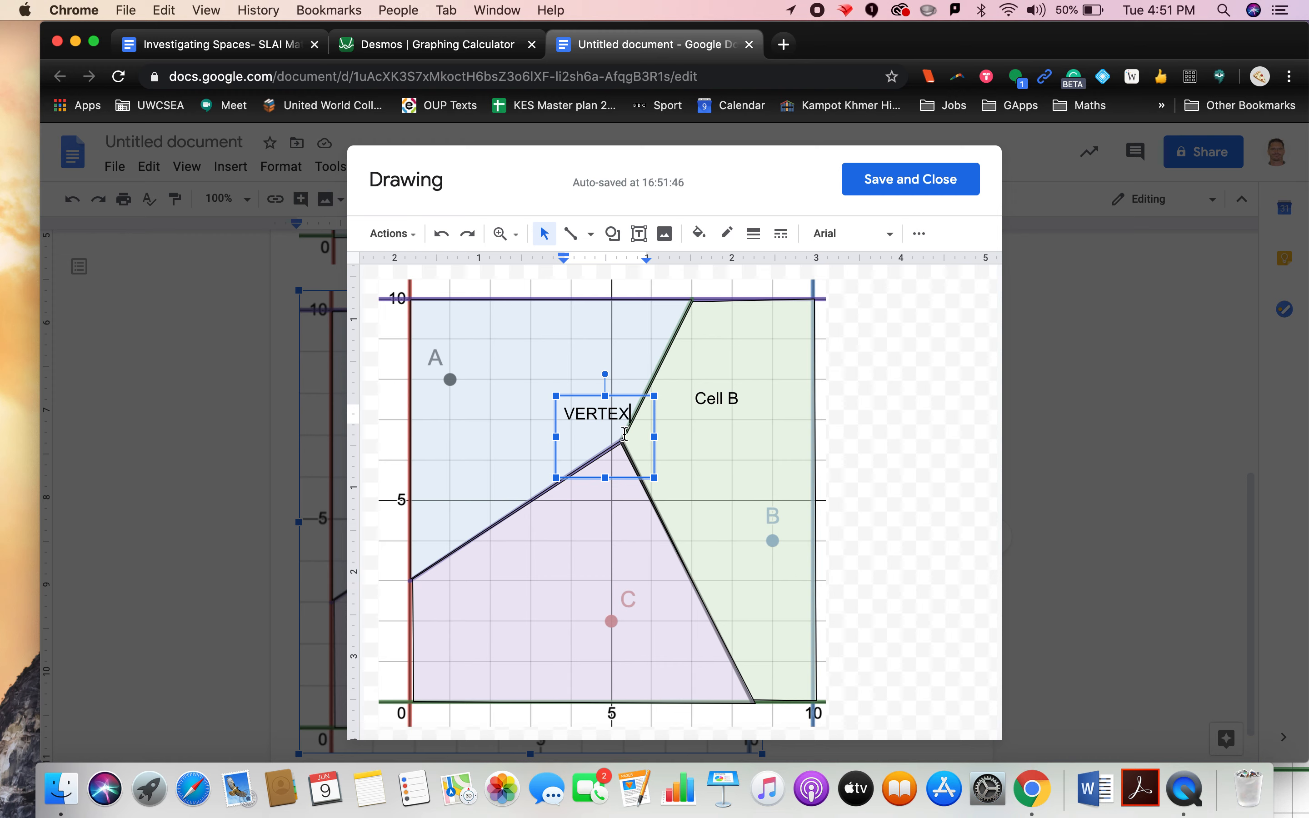
click(679, 436)
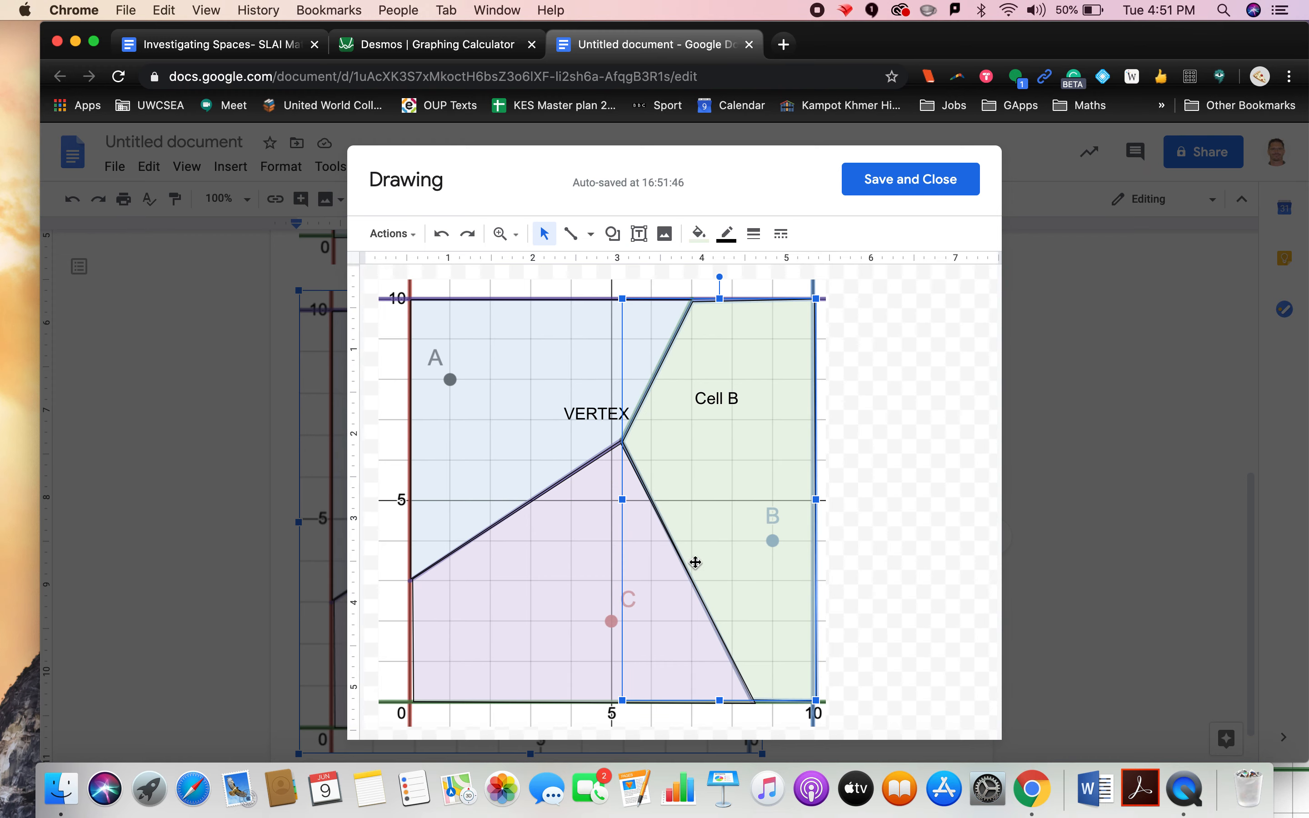
Step: Add a widened text box reading "EDGE or BOUNDARY" beside the bisector between B and C, then save the drawing
click(639, 233)
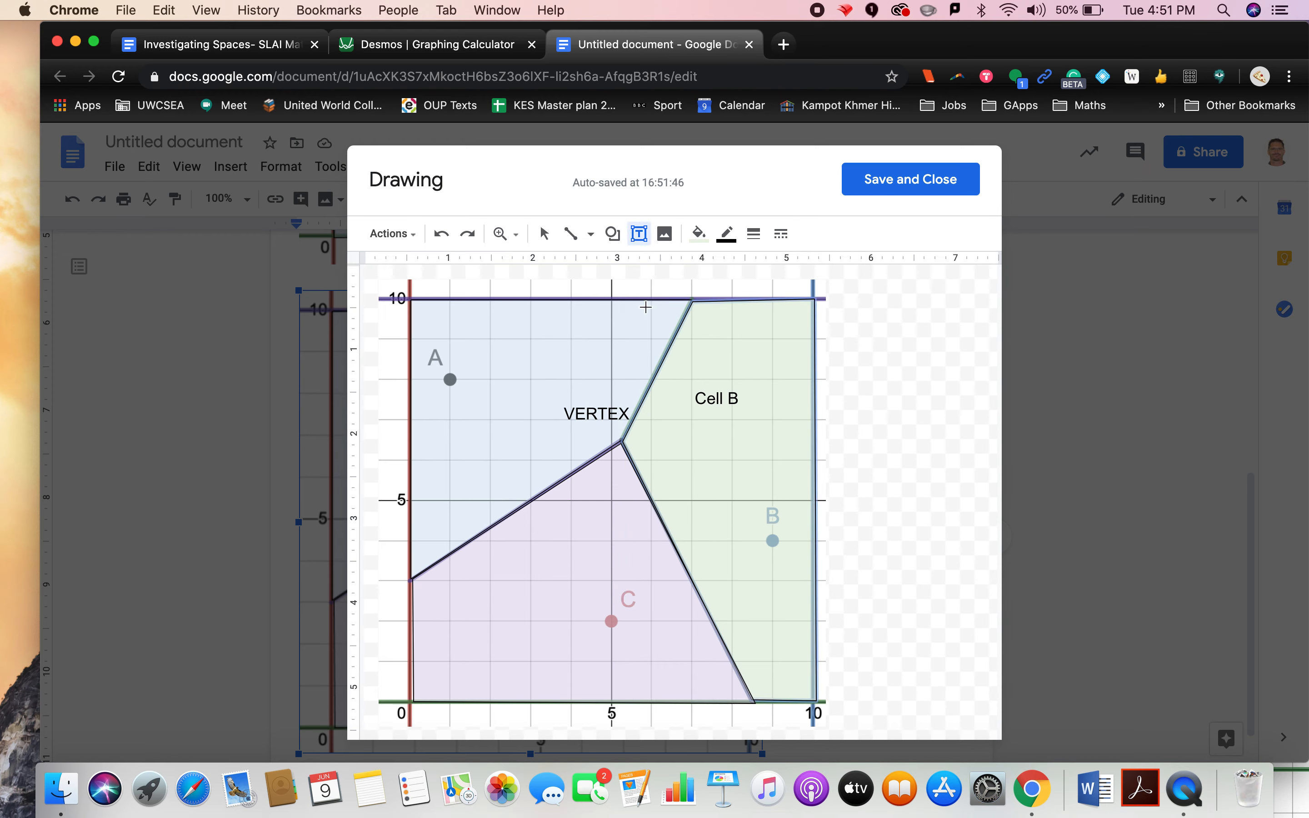
drag(658, 546, 759, 630)
text(ED)
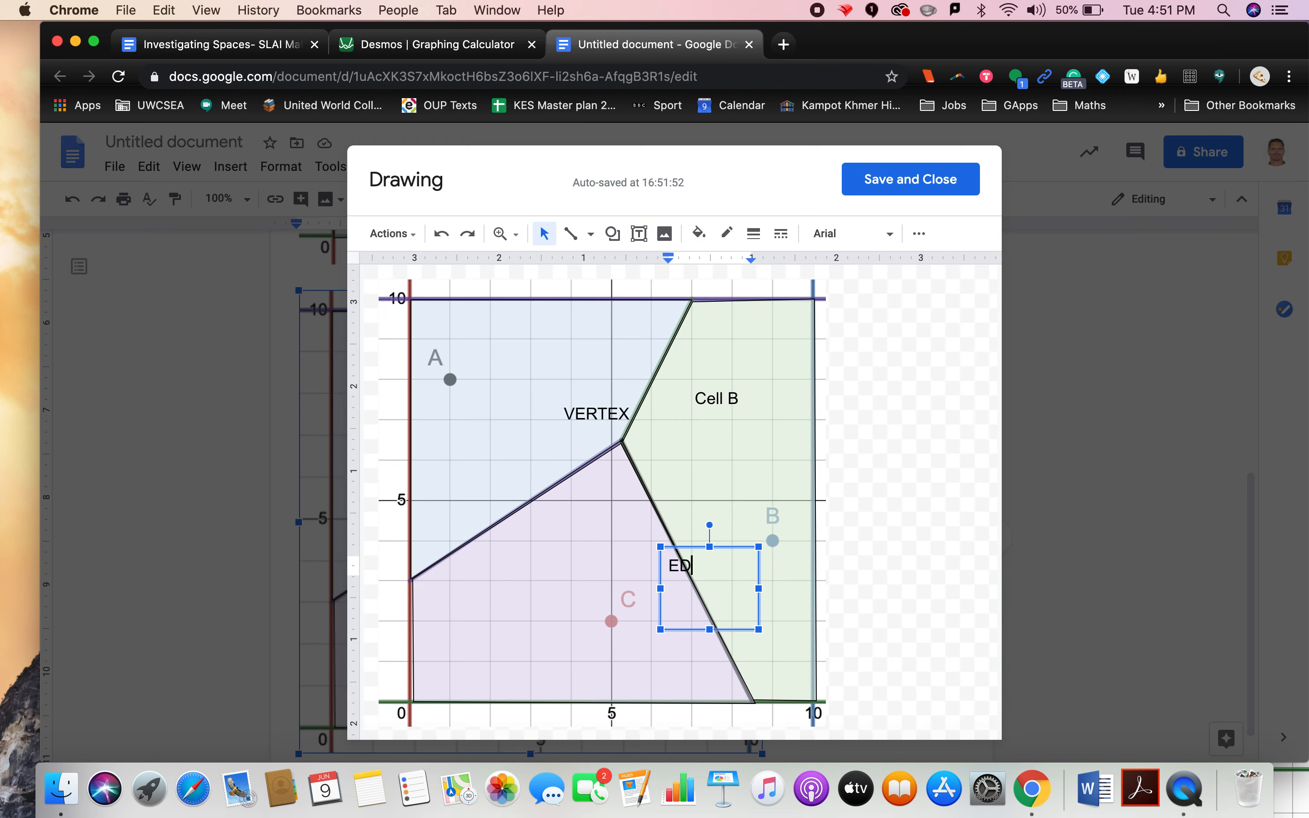
text(GE or BOUNDARY)
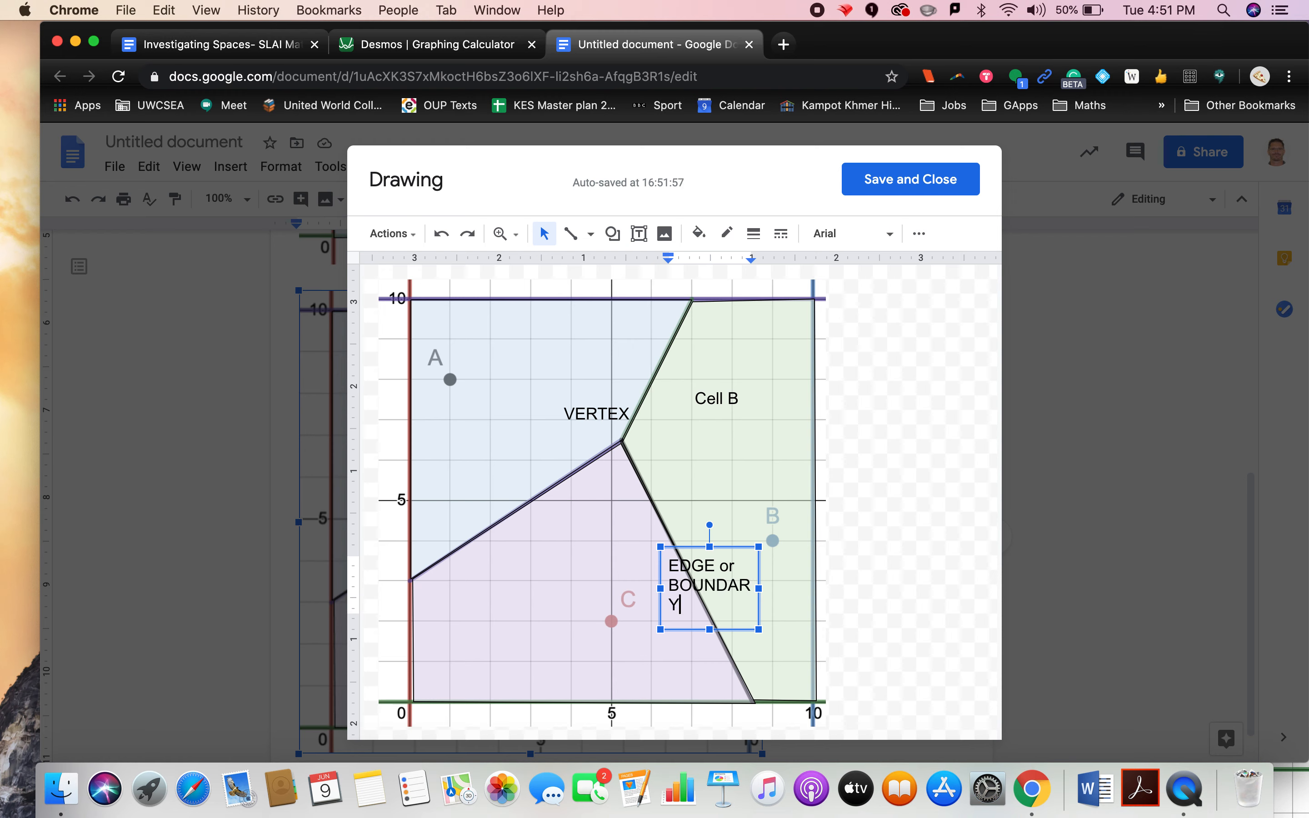
drag(760, 588, 778, 594)
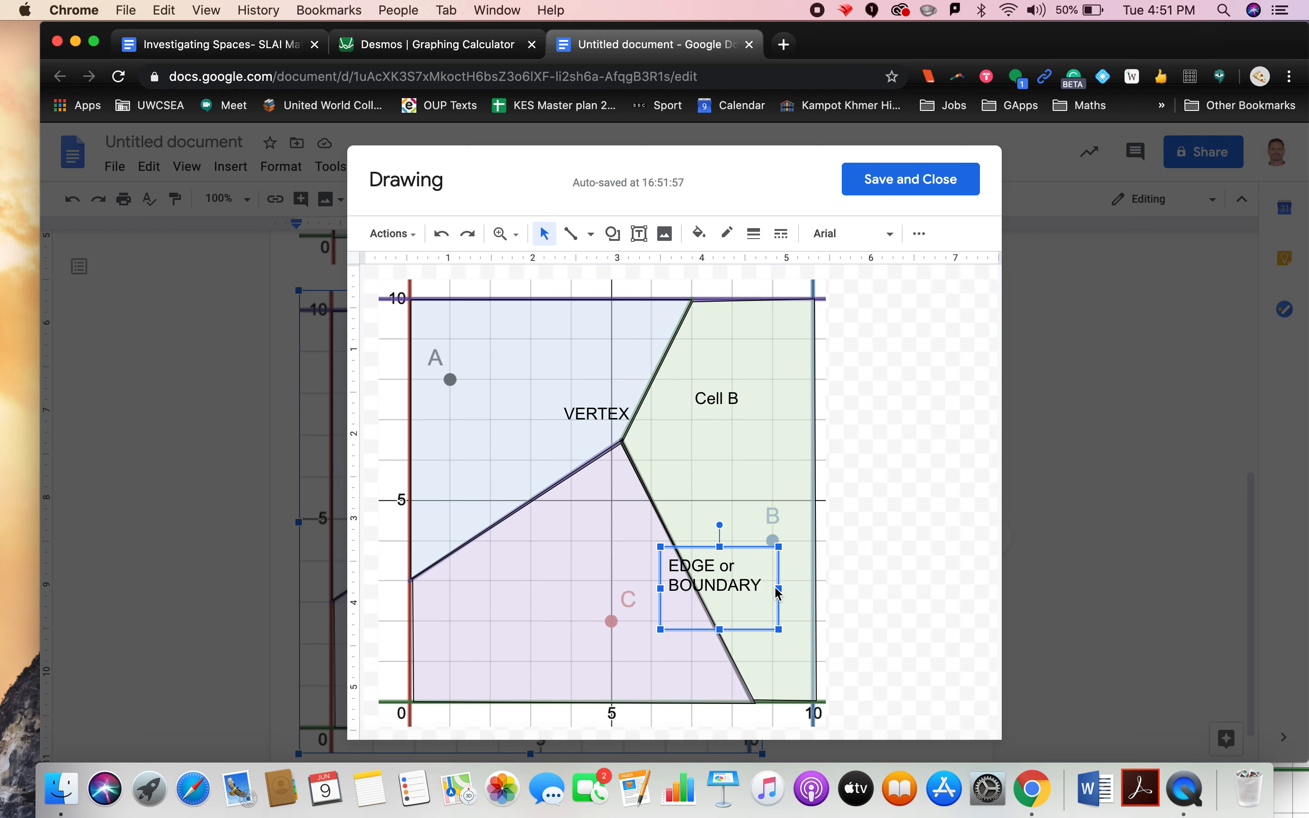
click(858, 586)
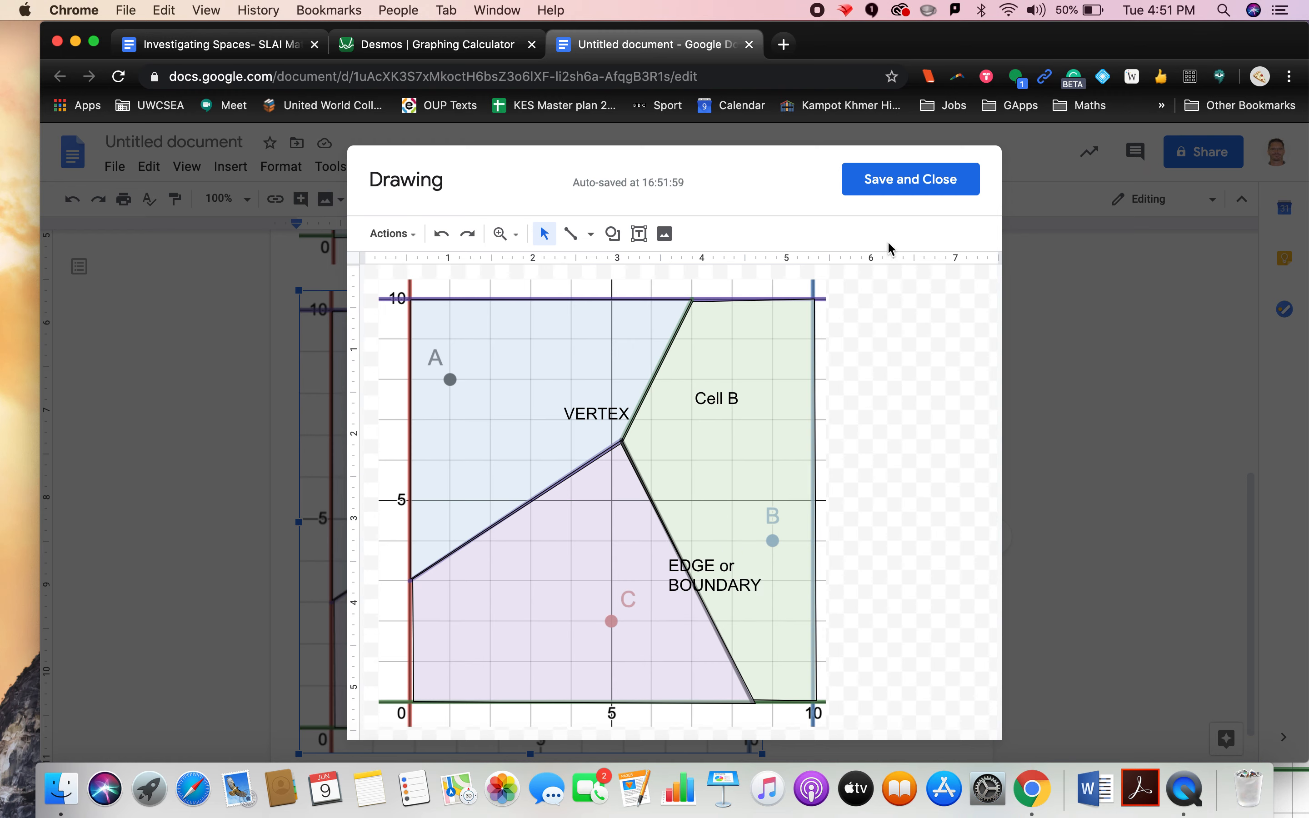
click(899, 186)
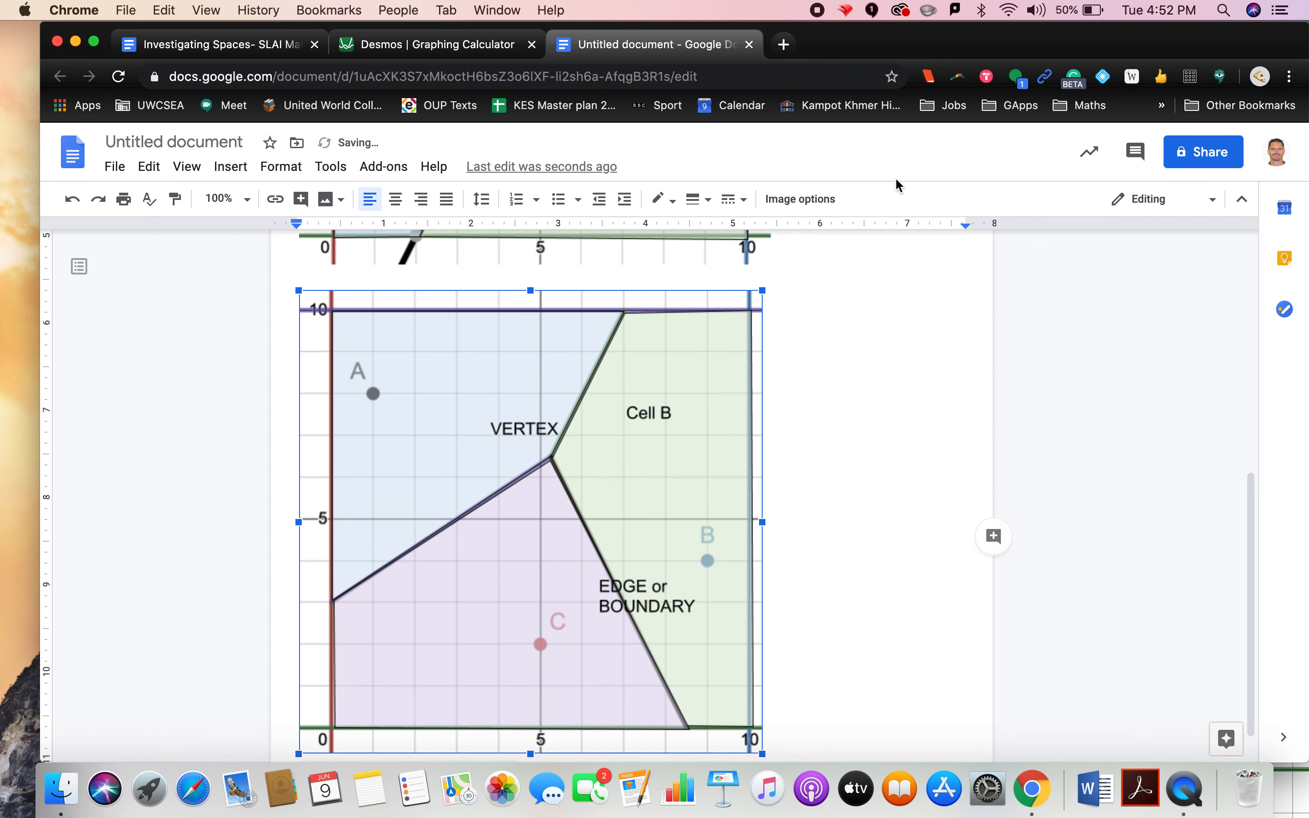